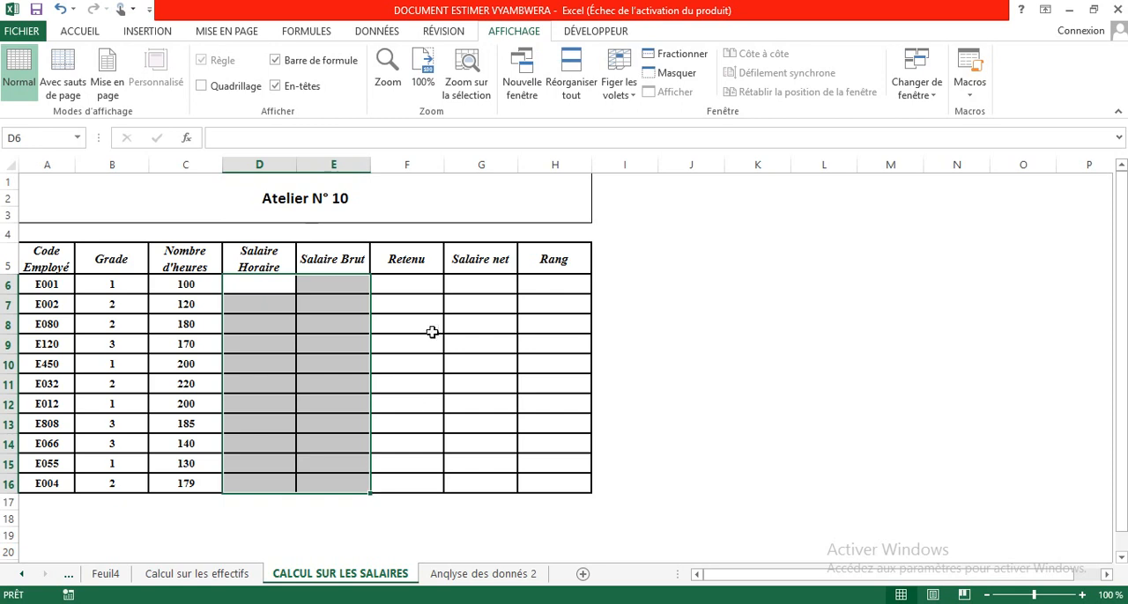
Start an SI formula in the Salaire Horaire cell D6 that returns 3 when the grade in B6 equals 1.
left_click(433, 331)
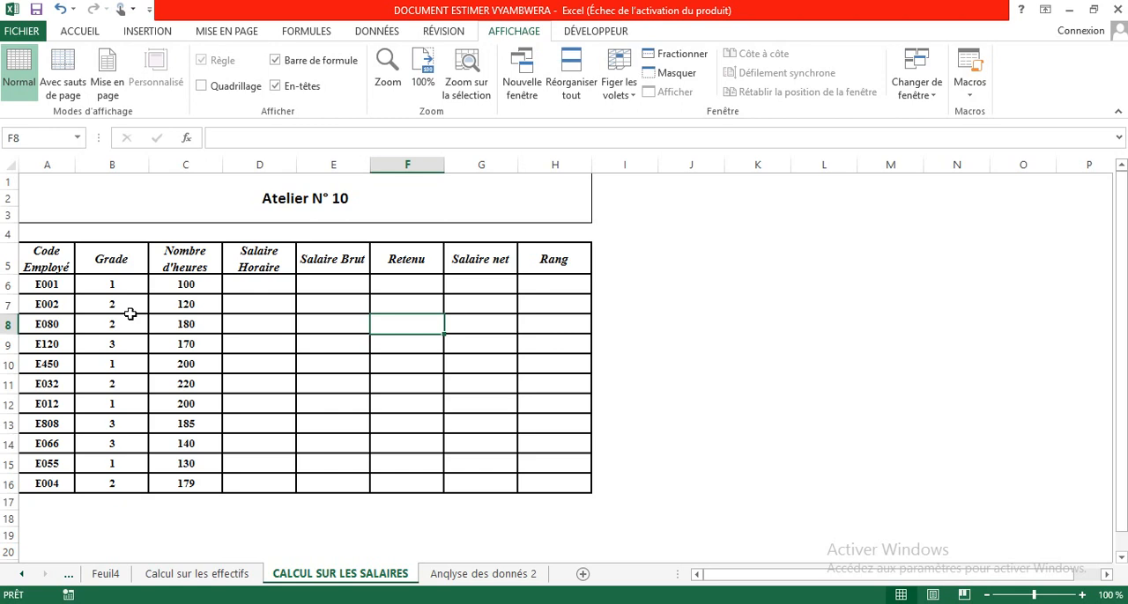
left_click(244, 280)
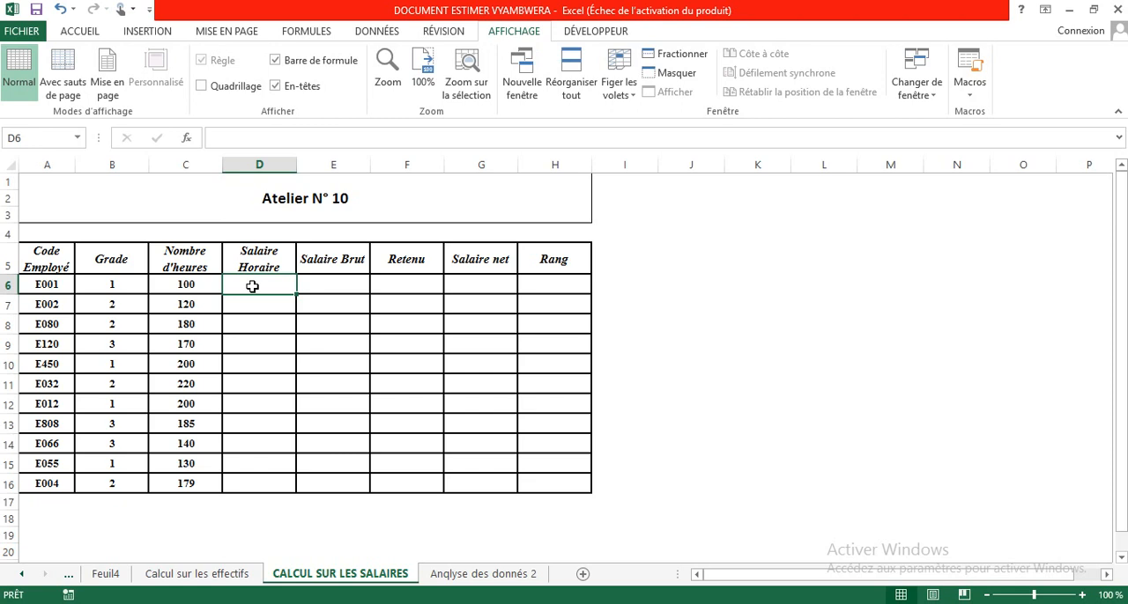
type("=SI")
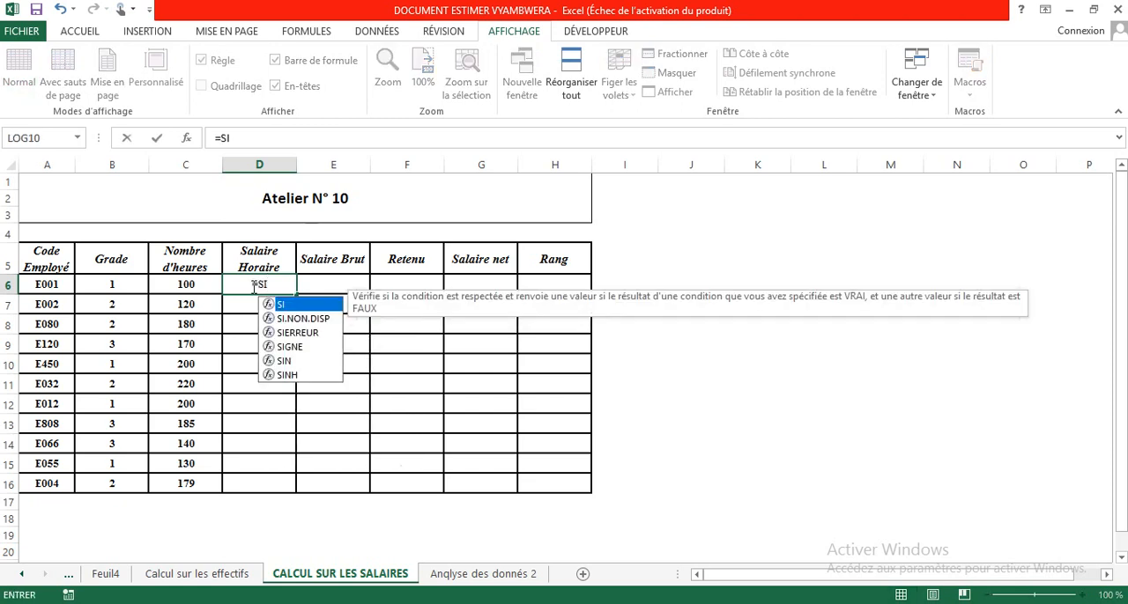
double_click(296, 305)
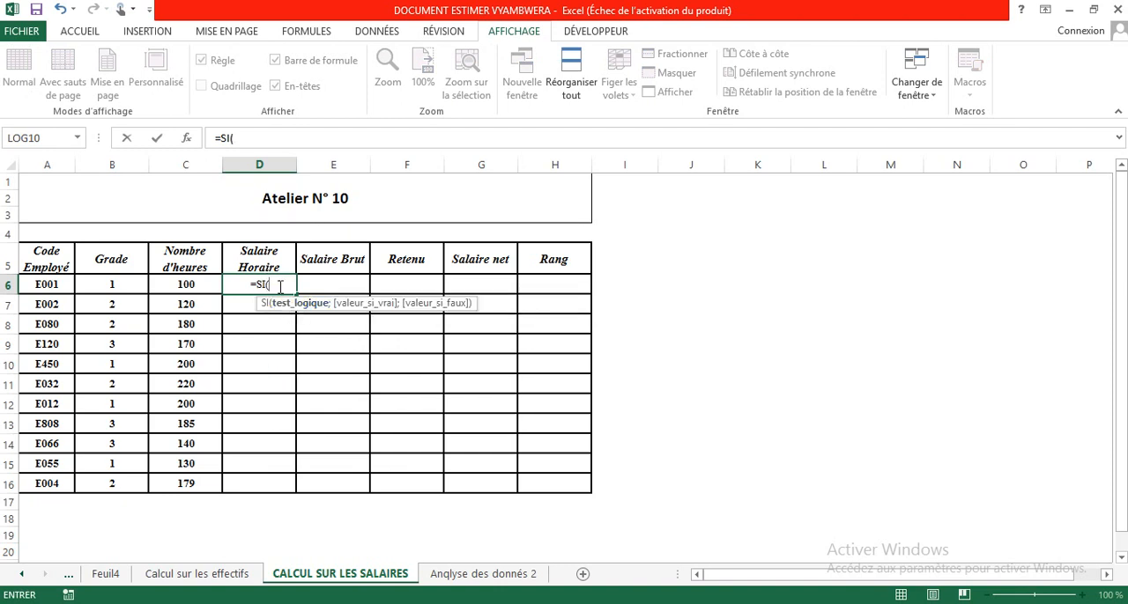
left_click(119, 284)
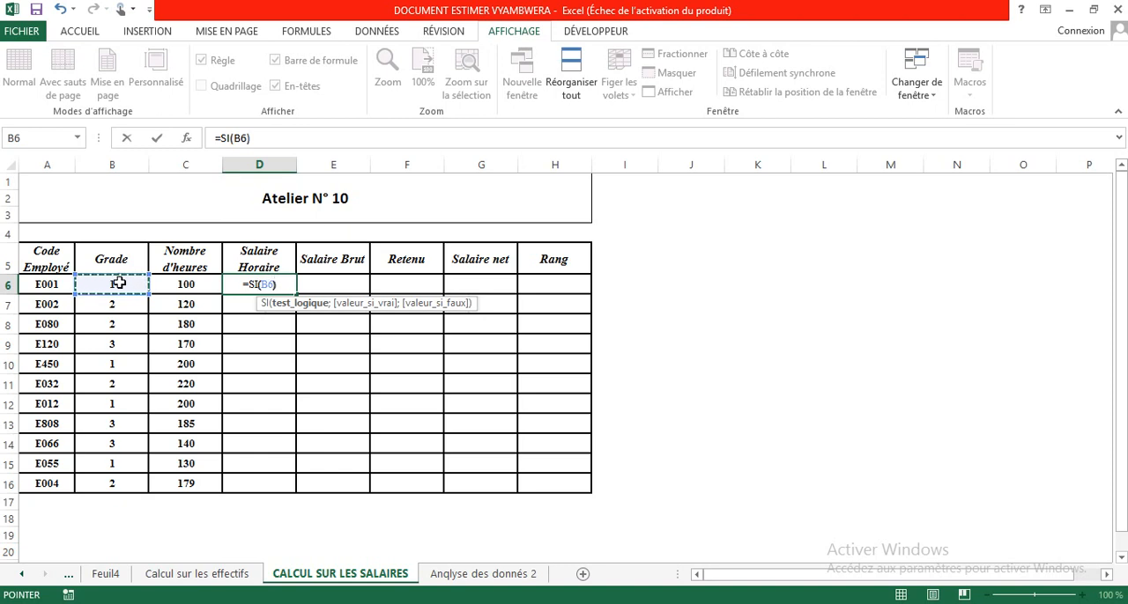
type("=")
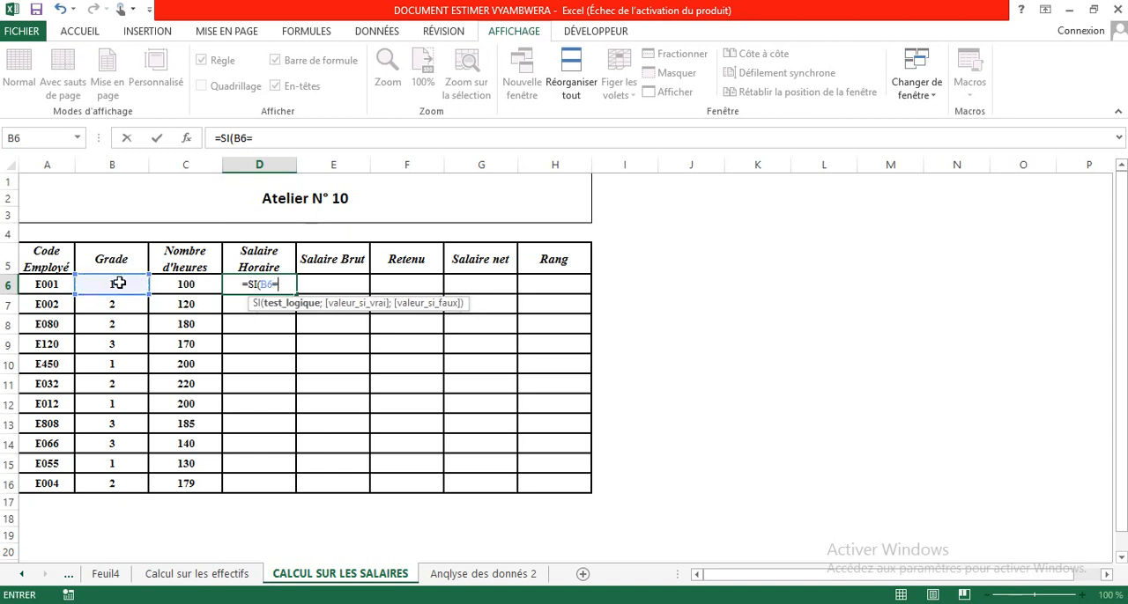
type("=1")
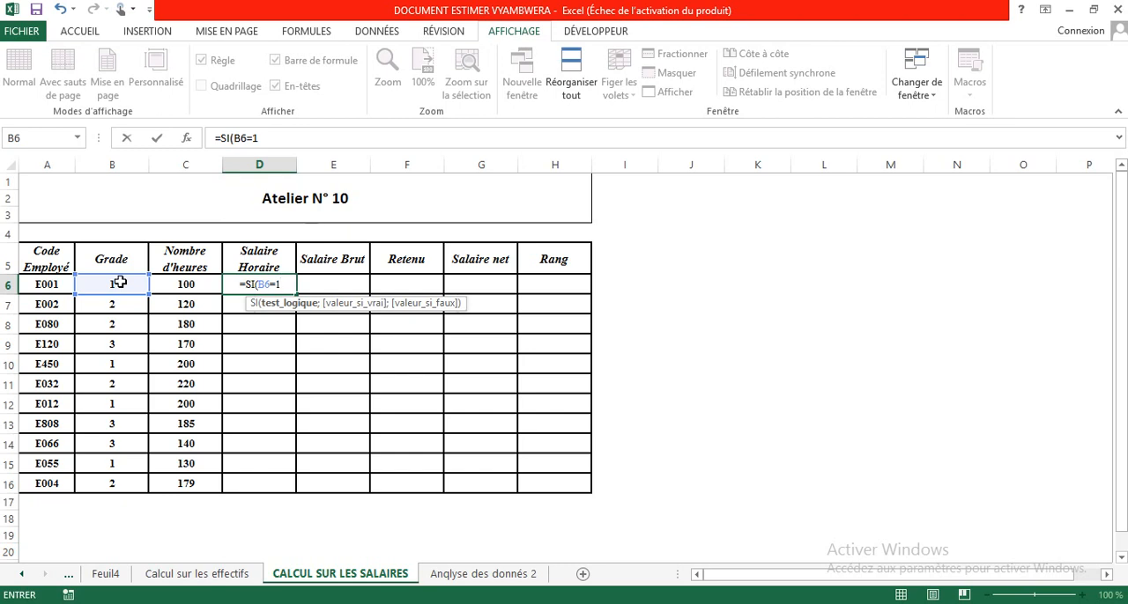
type(";")
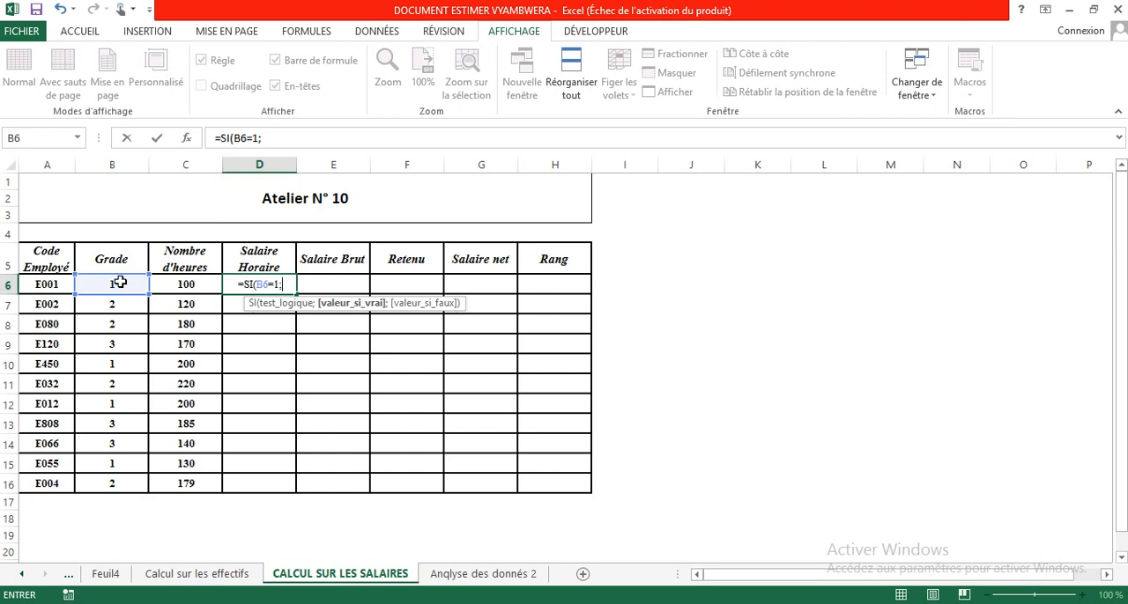
type("3")
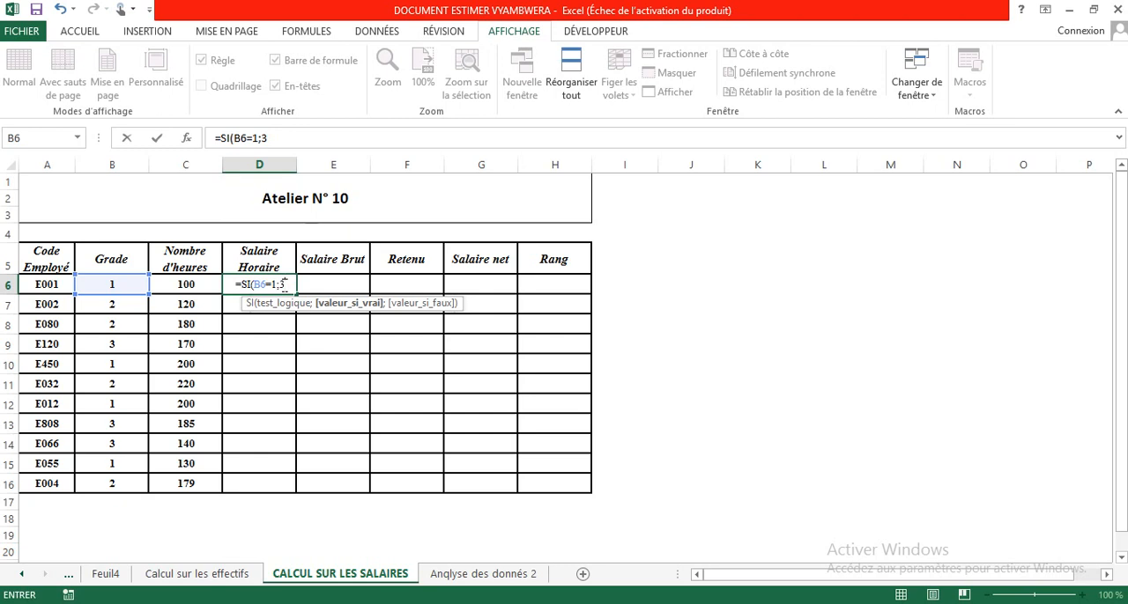
type(";")
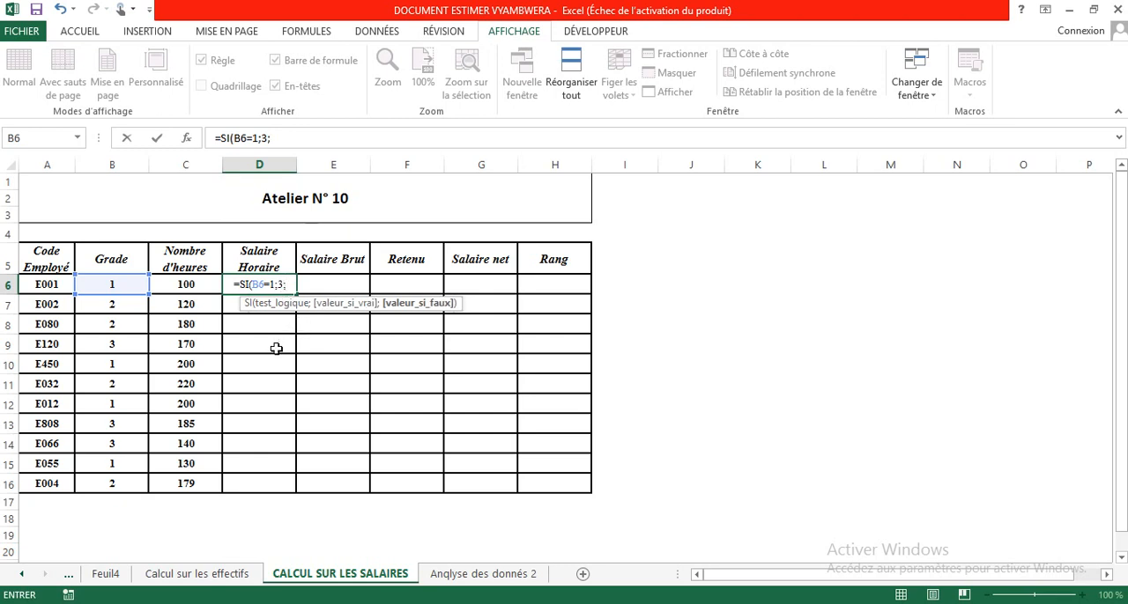
type("SI")
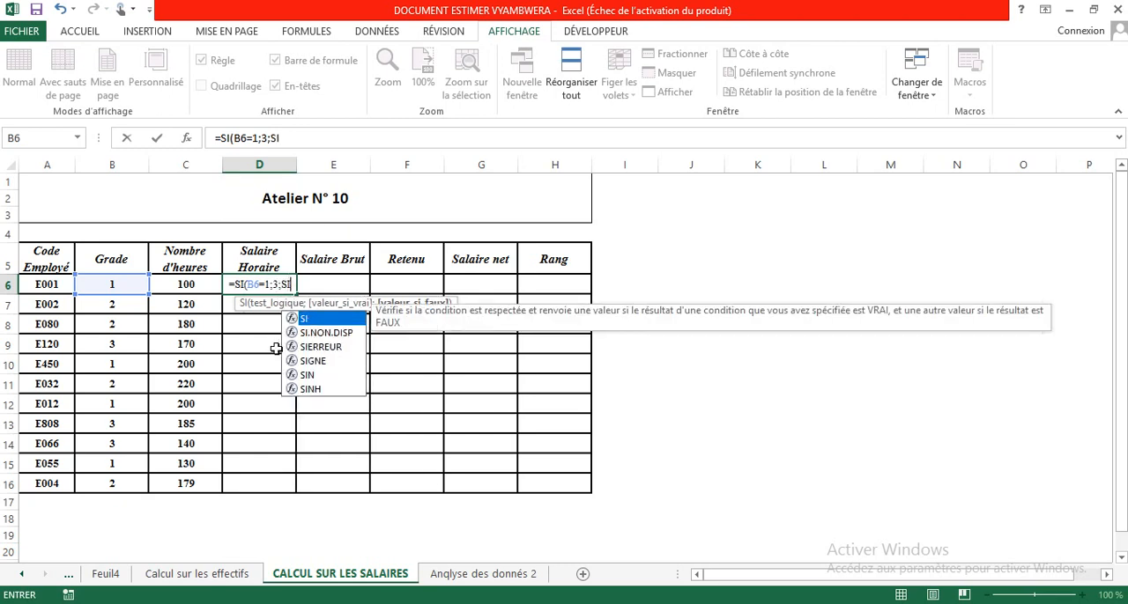
Complete the D6 formula with a nested SI that returns 5 when B6 equals 2 and 7 otherwise.
double_click(319, 321)
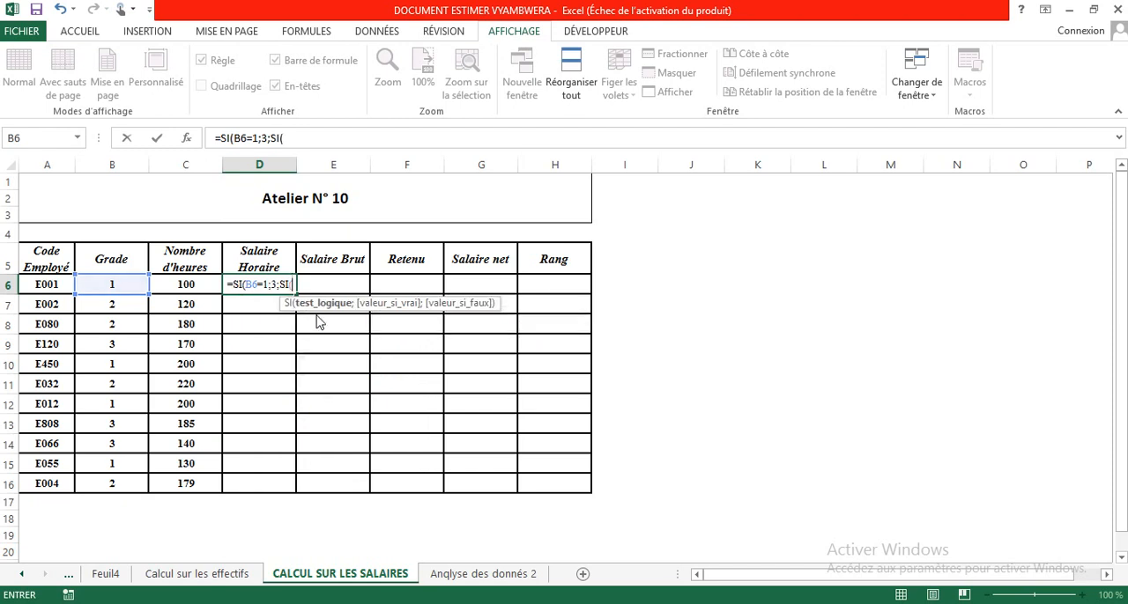
left_click(105, 284)
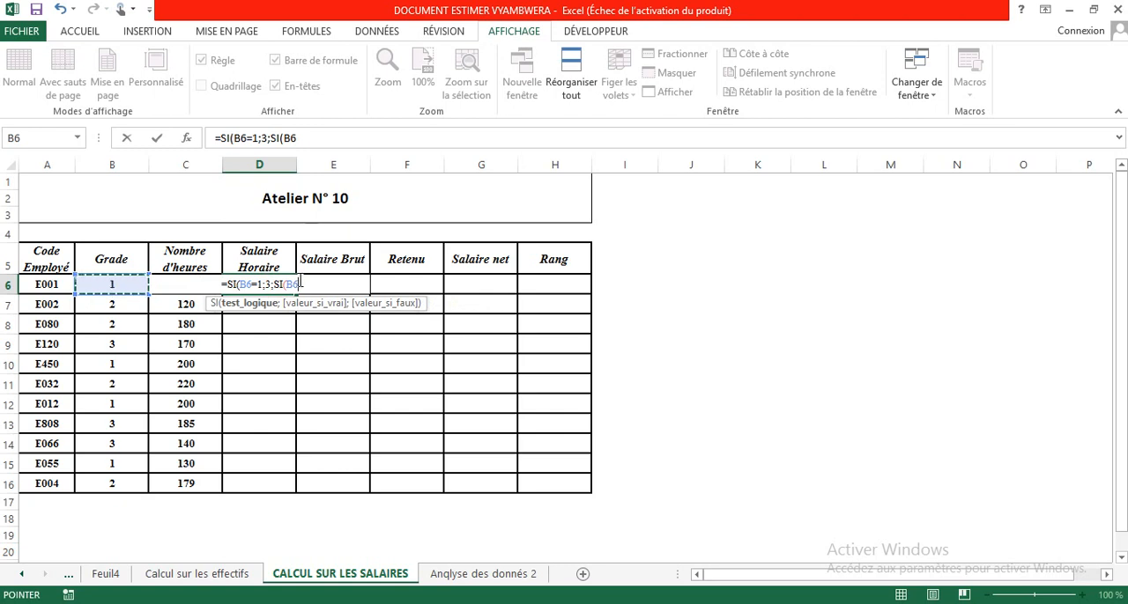
type("=")
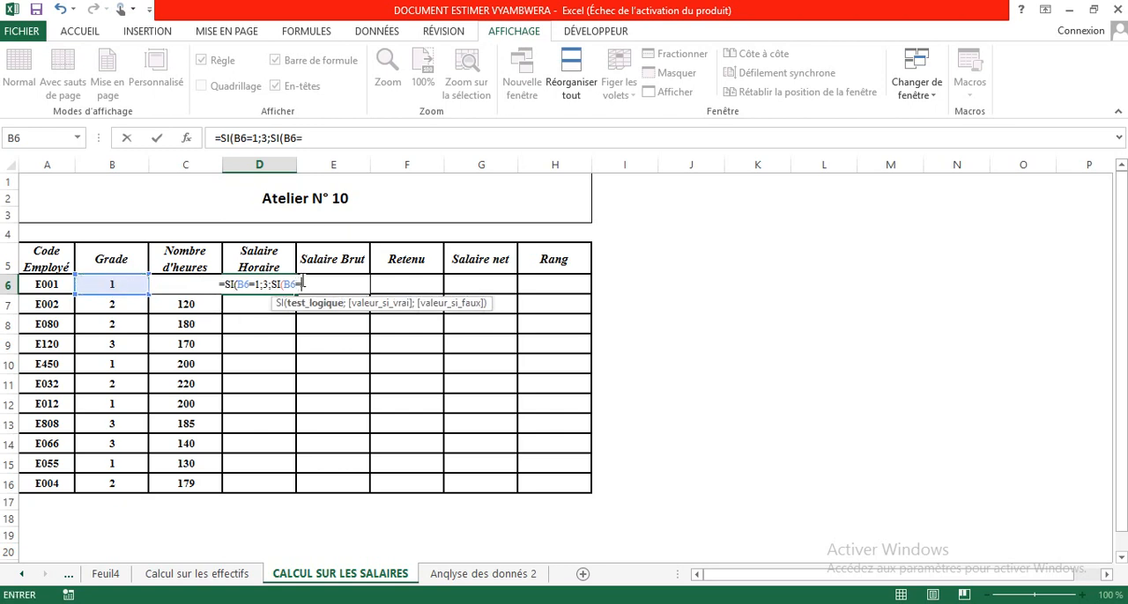
type("2")
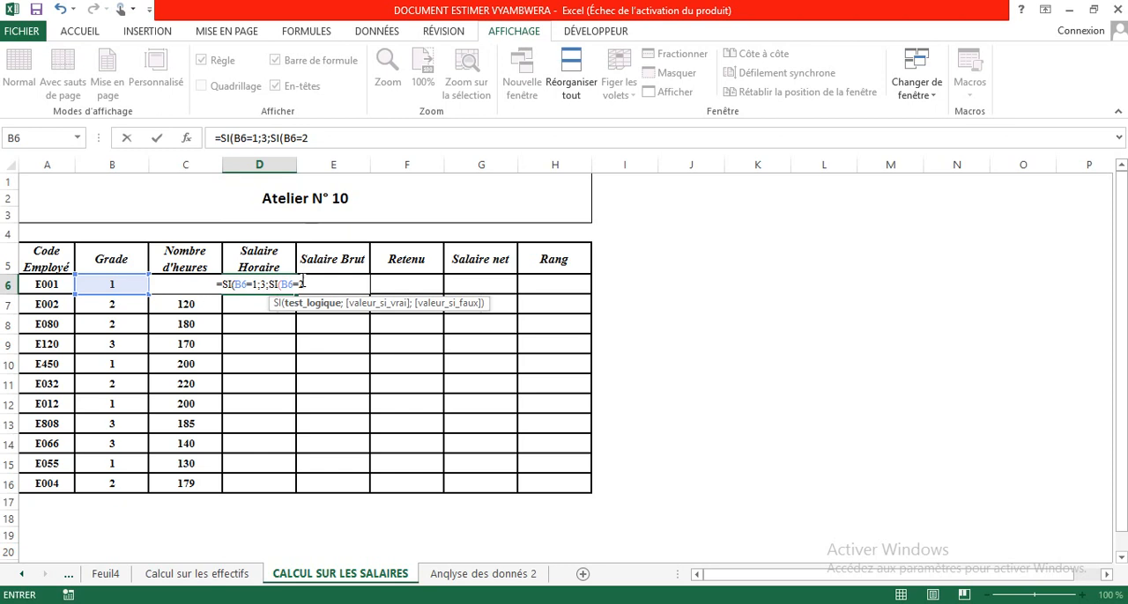
type(";")
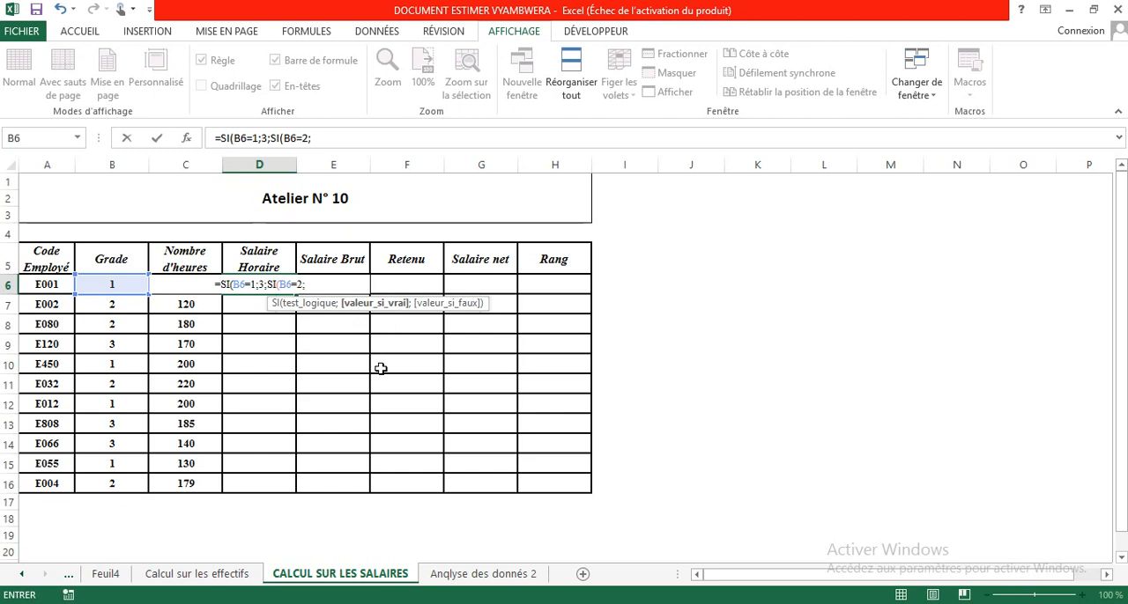
type("5")
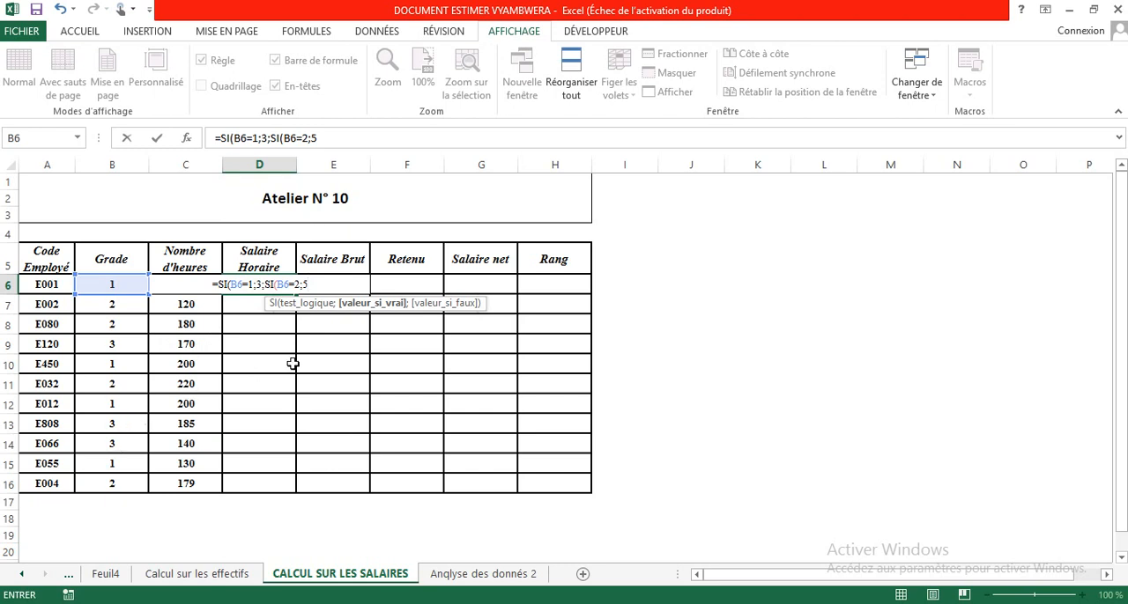
type(";")
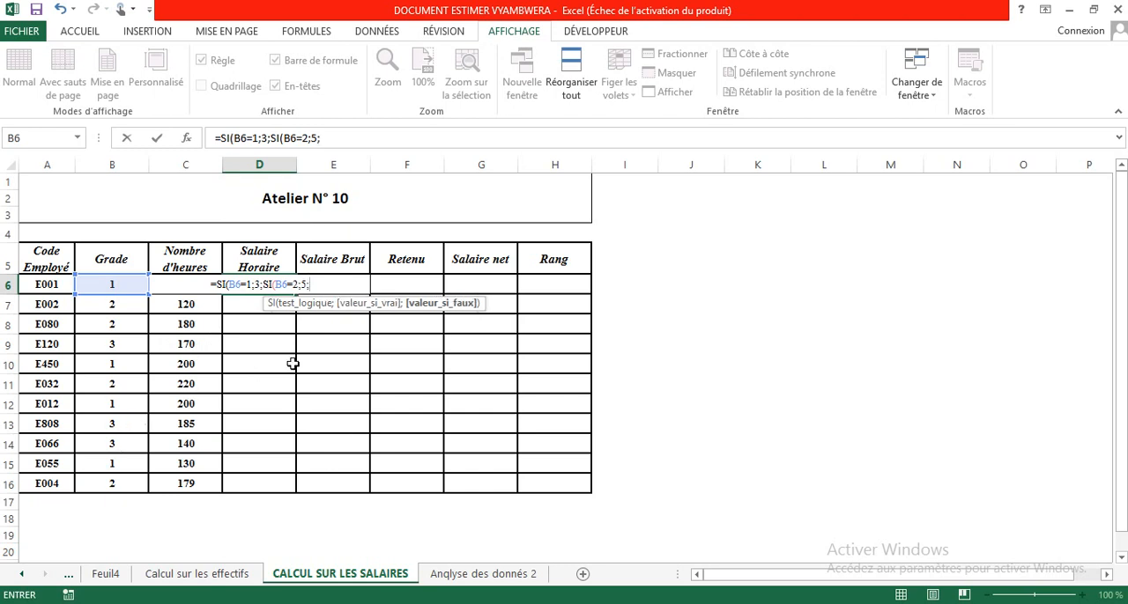
type("7")
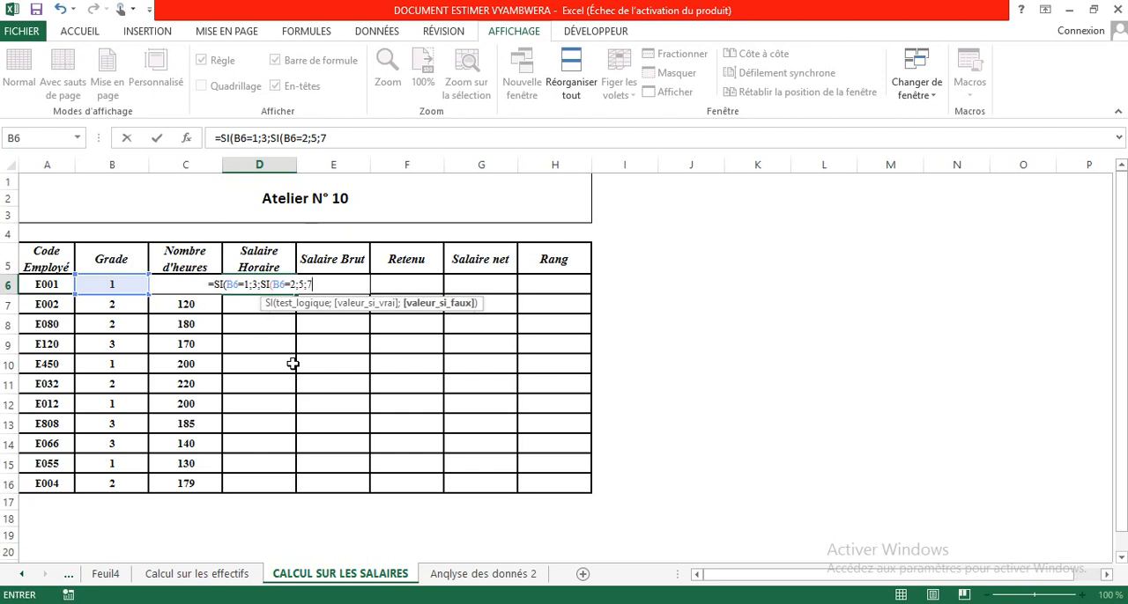
type("))")
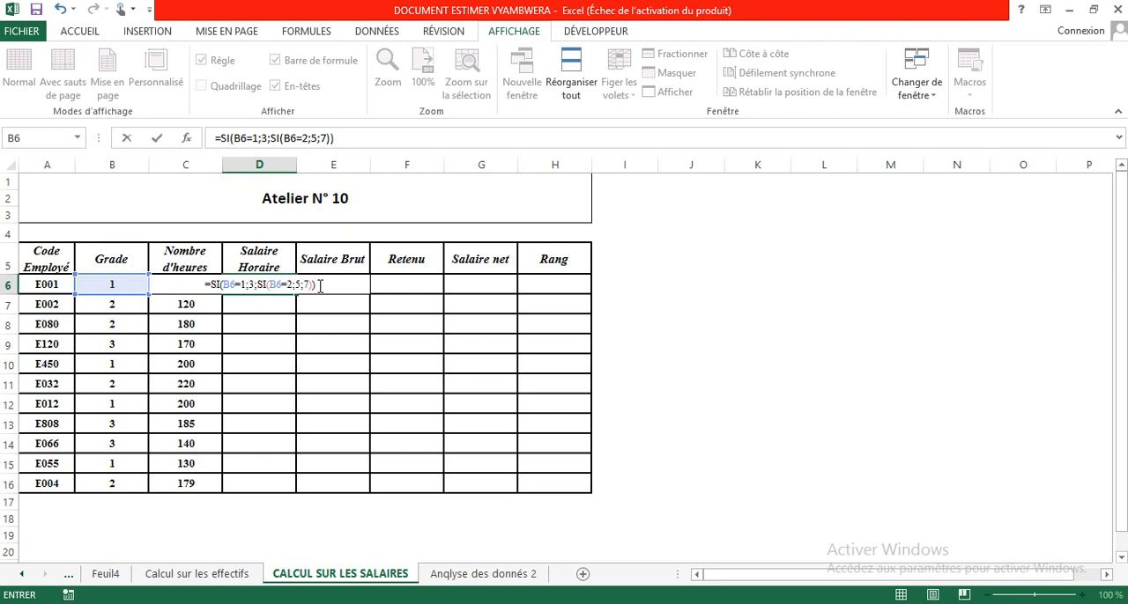
key("Return")
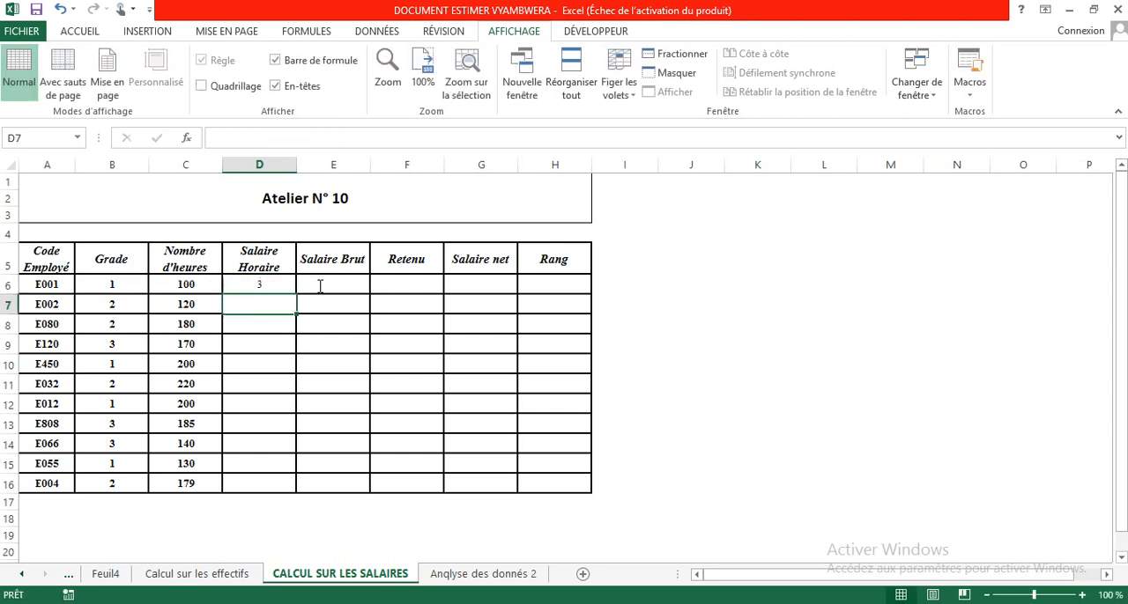
Fill the Salaire Horaire formula from D6 down to D16.
left_click(264, 282)
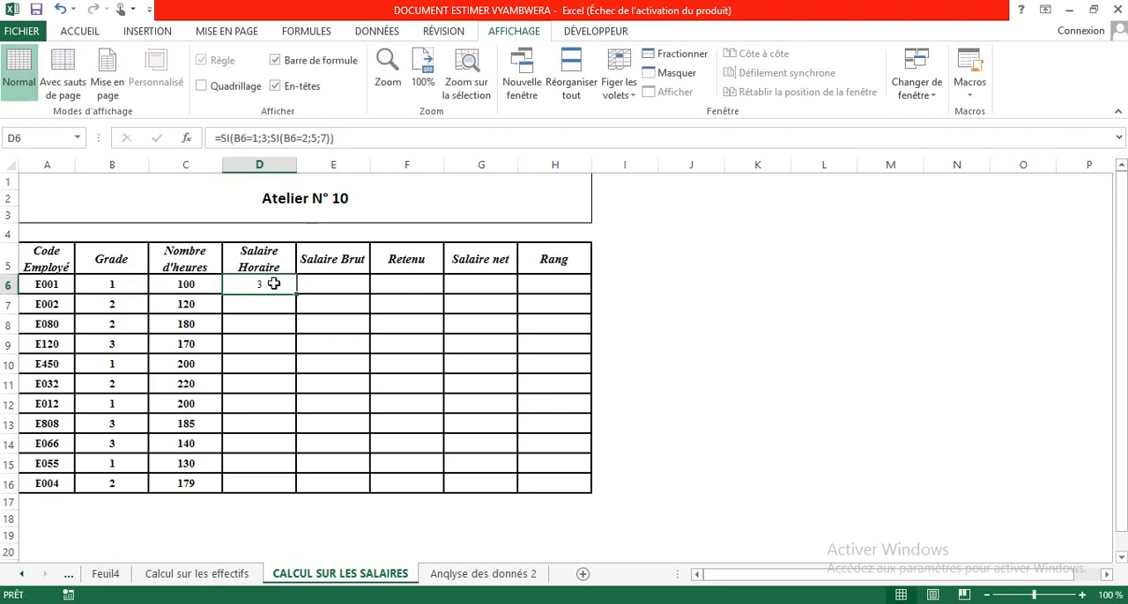
left_click_drag(296, 310, 290, 493)
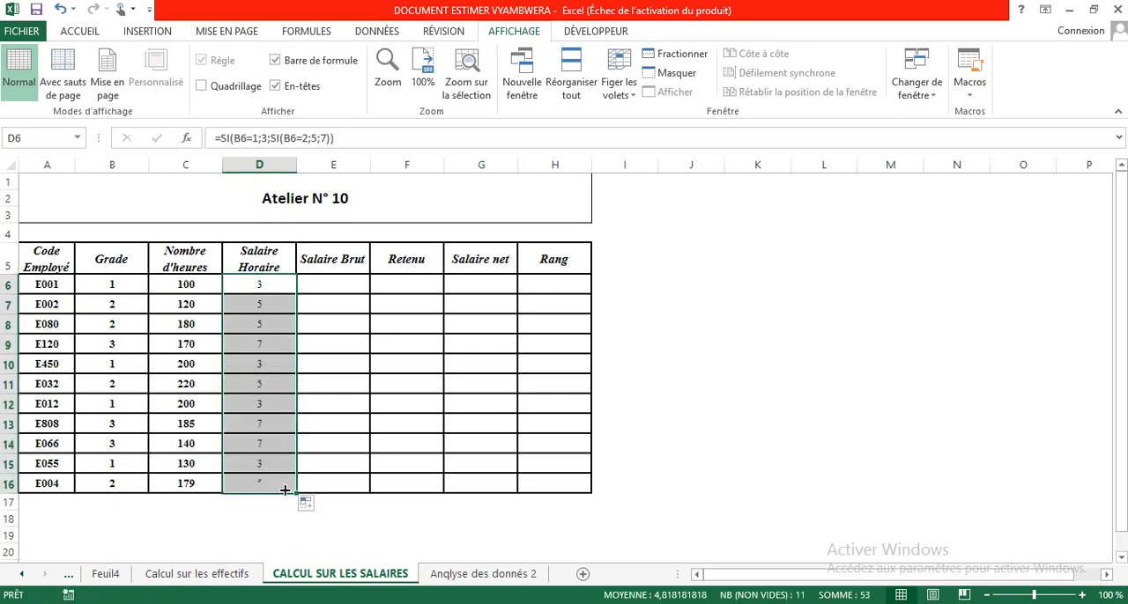
left_click(255, 286)
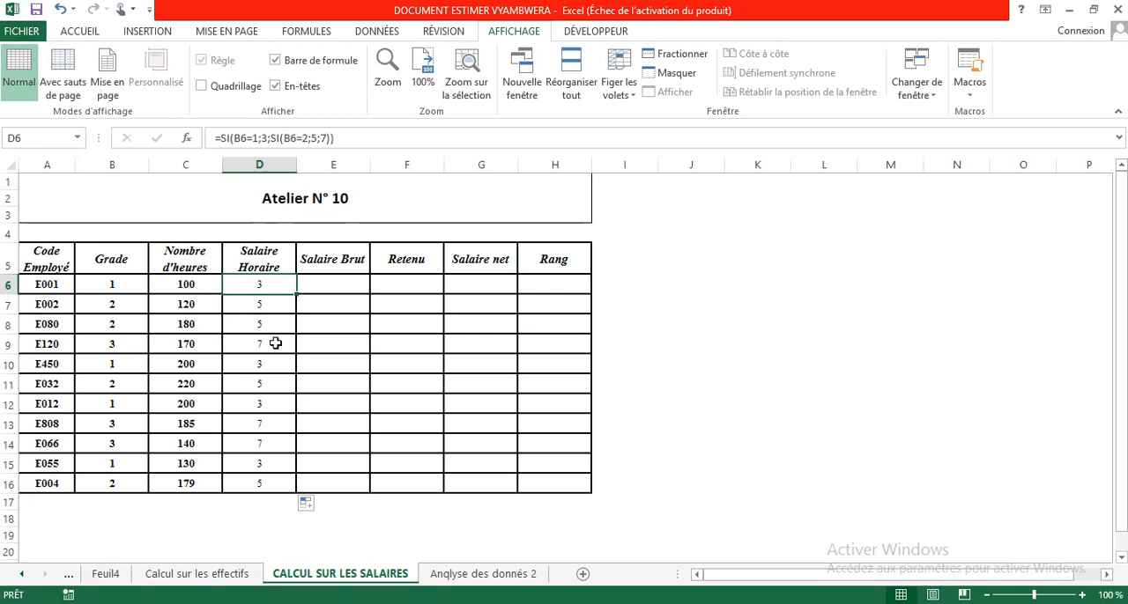
Calculate Salaire Brut in E6 with =C6*D6 and fill the formula down to E16.
left_click(327, 282)
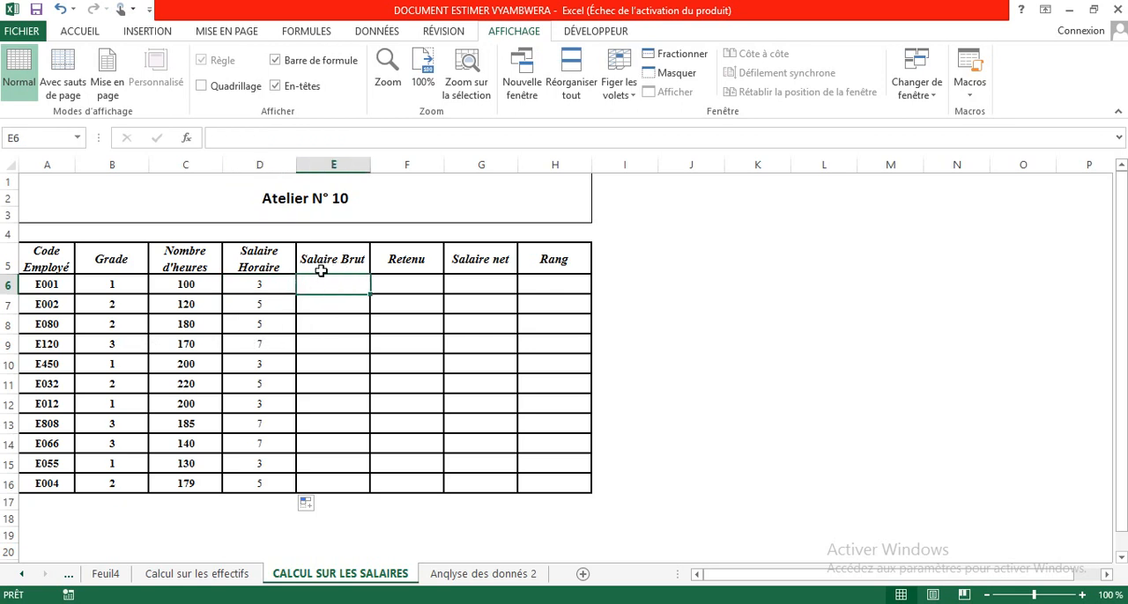
left_click(254, 284)
left_click(341, 280)
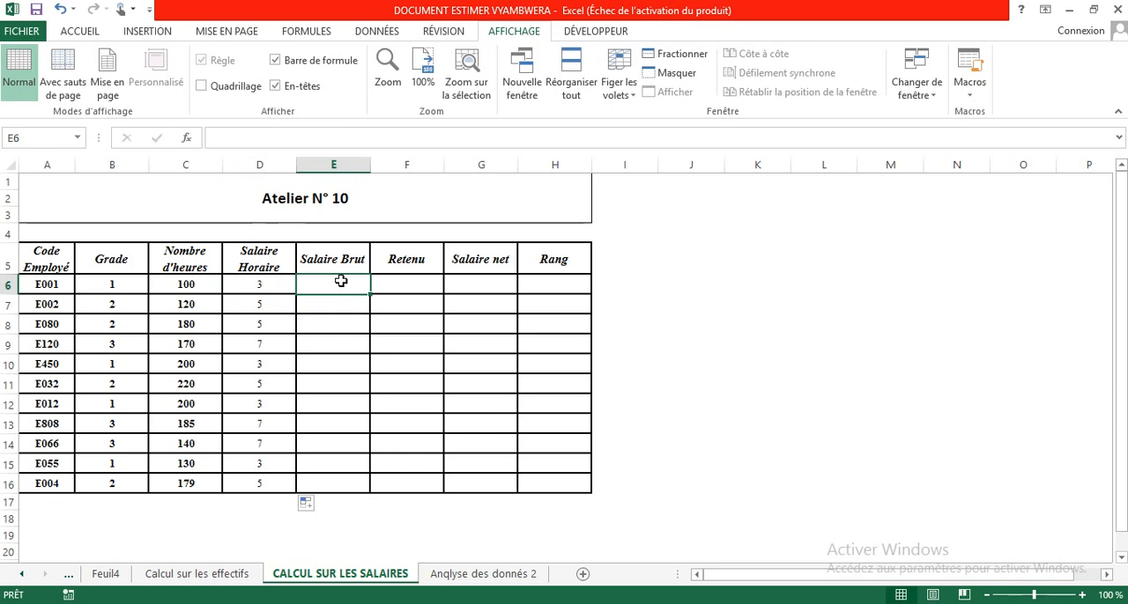
type("=")
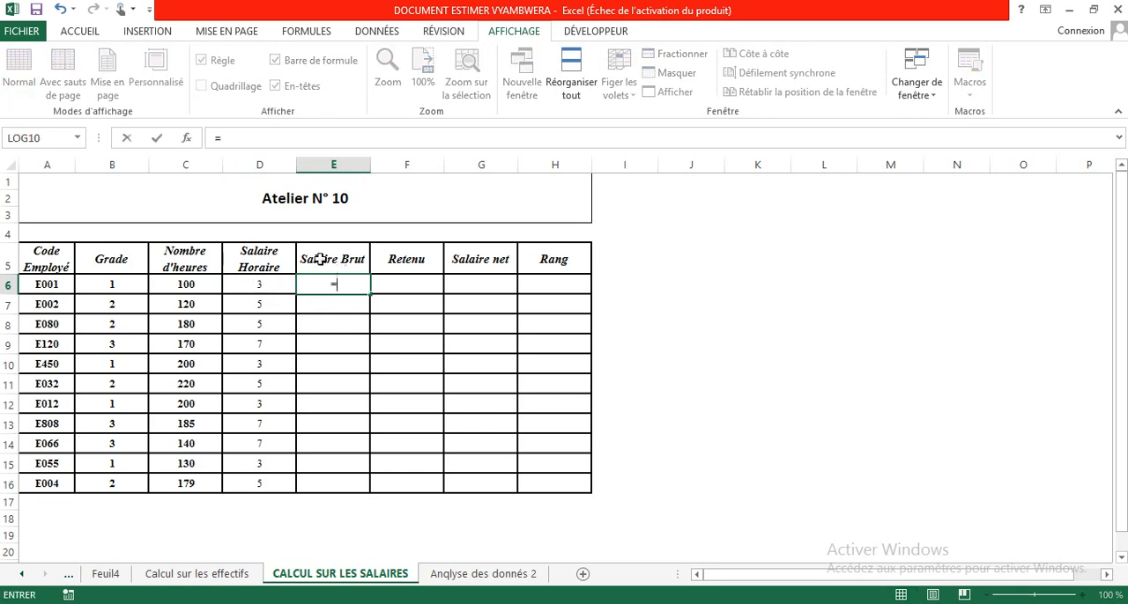
left_click(189, 285)
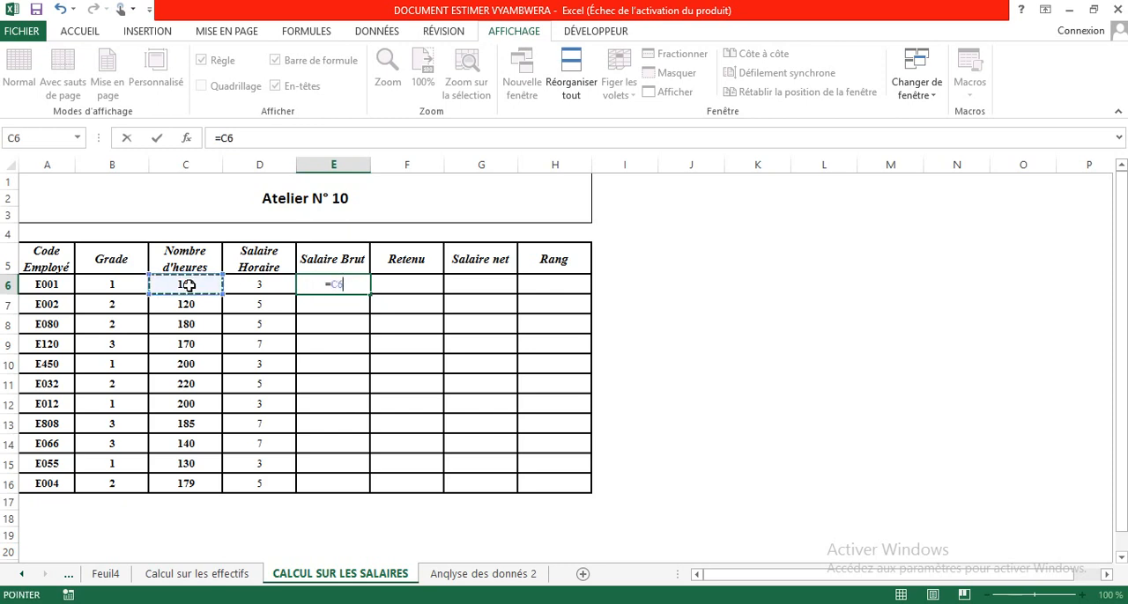
type("*")
left_click(239, 284)
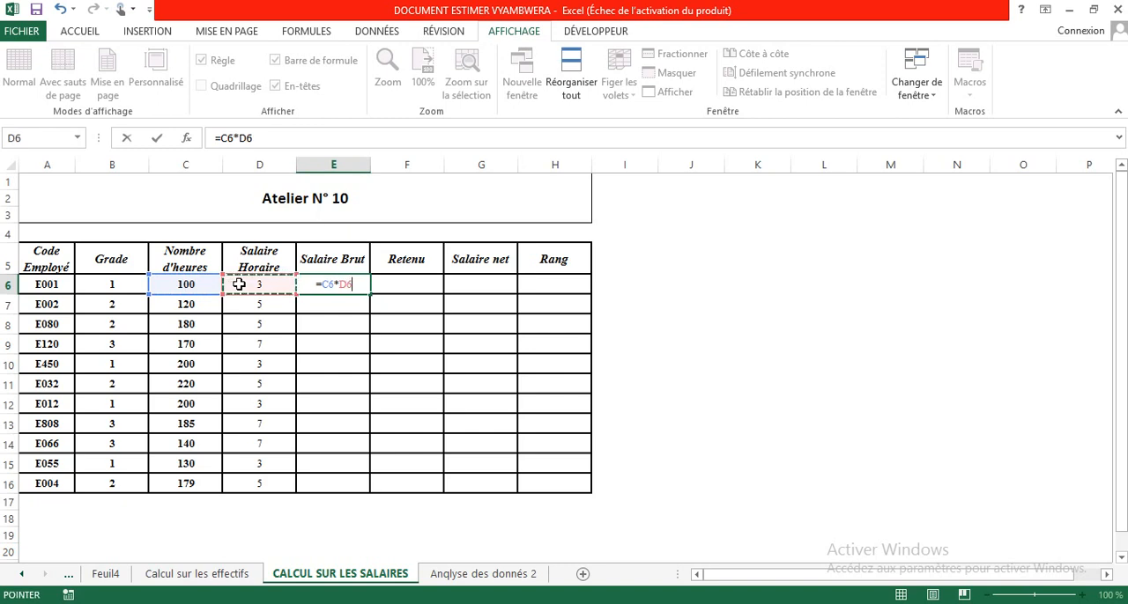
key("Return")
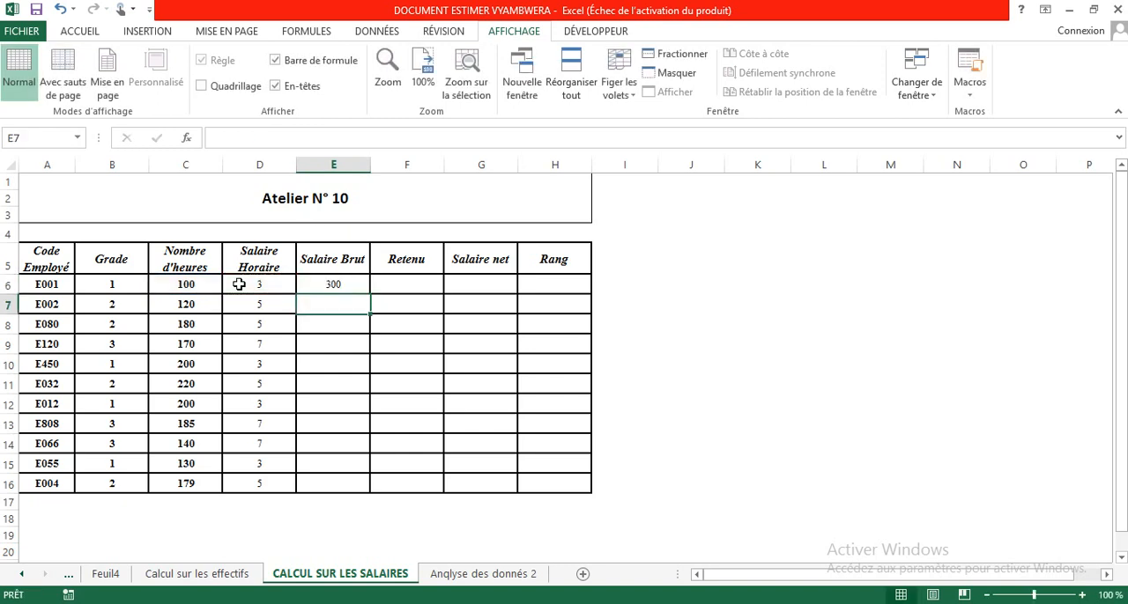
left_click(332, 290)
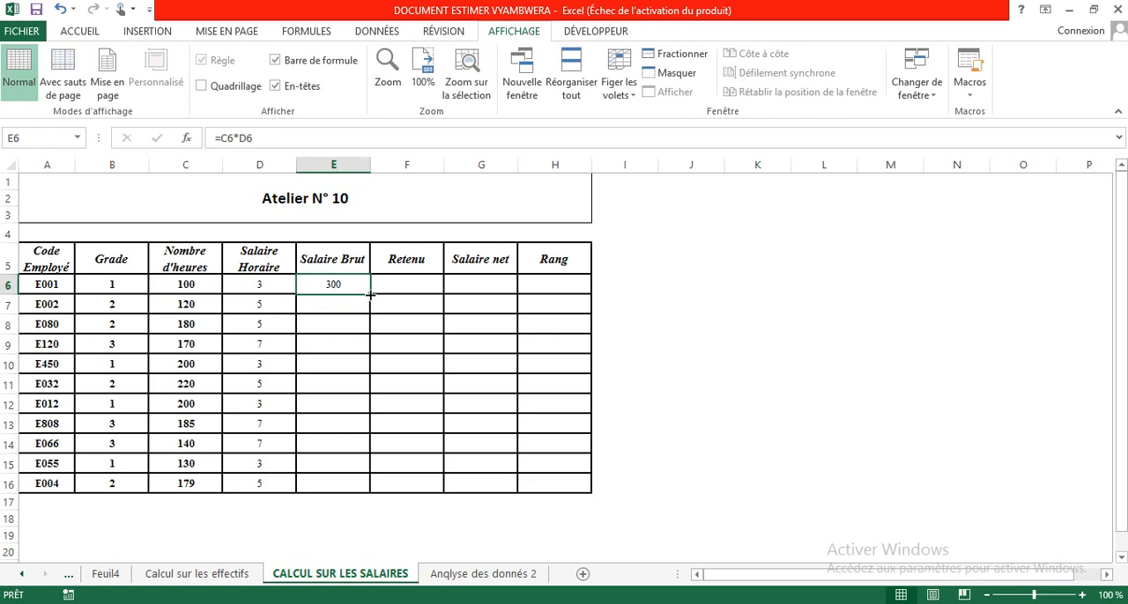
left_click_drag(370, 294, 362, 487)
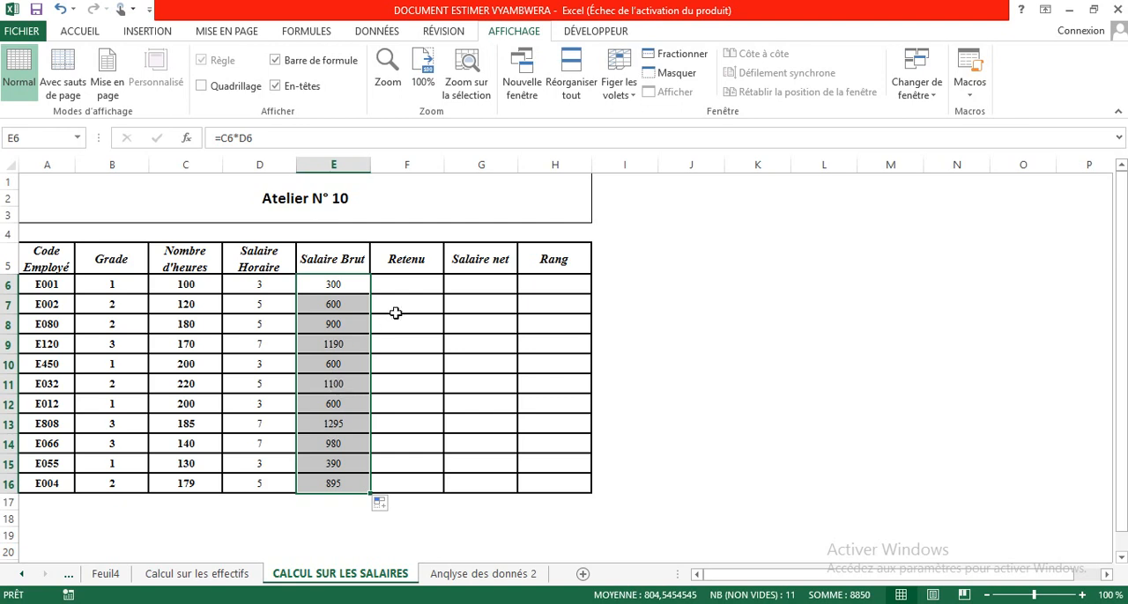
Calculate Retenu in F6 with =E6*5% and fill the formula down to F16.
left_click(399, 285)
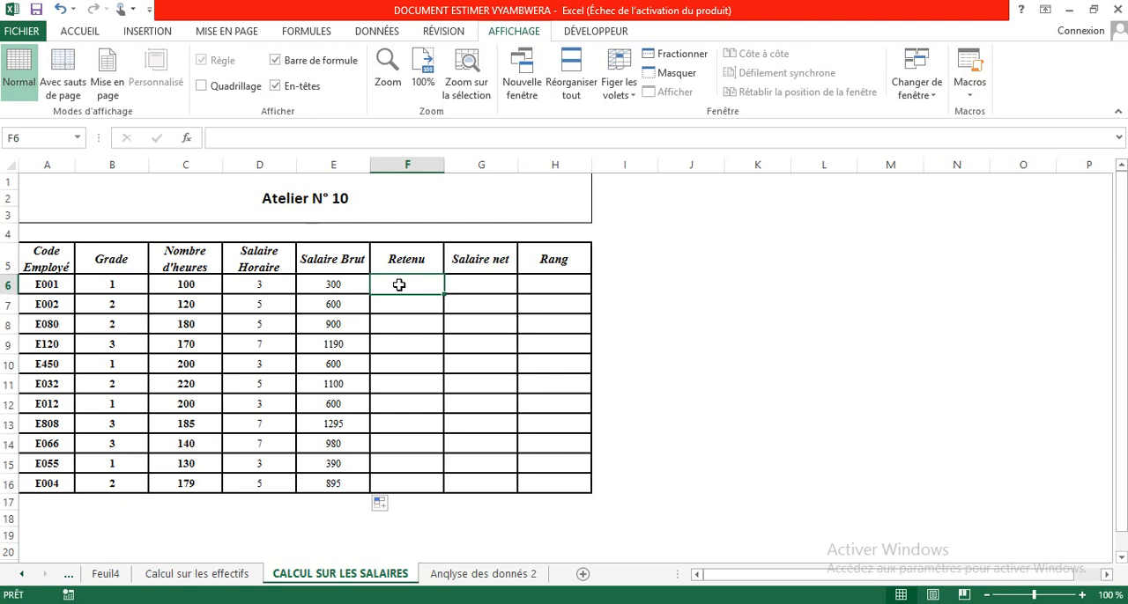
type("=")
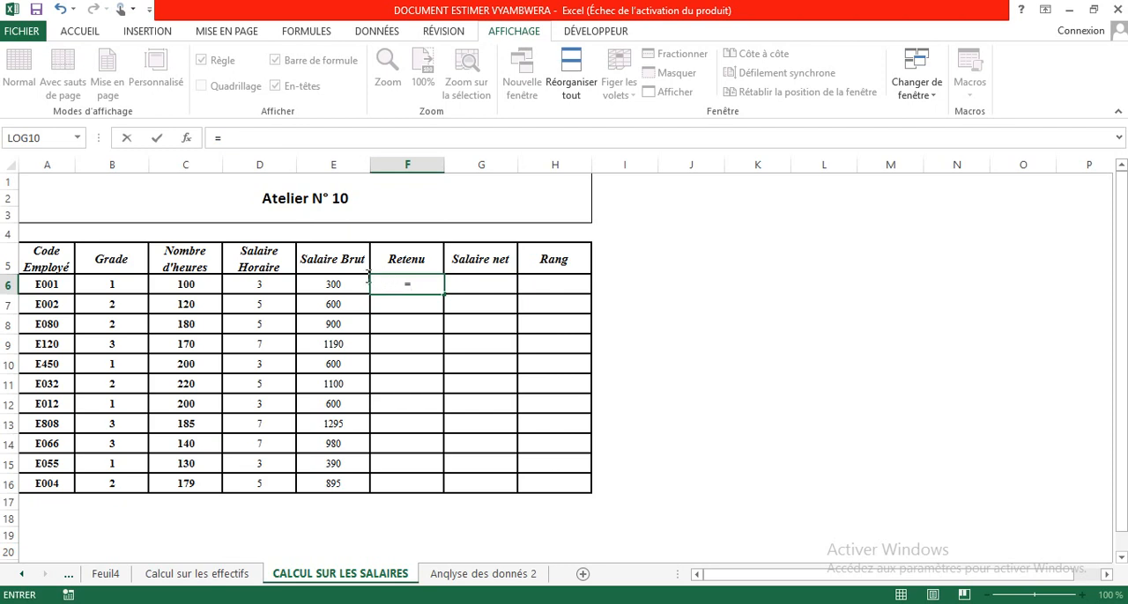
left_click(339, 282)
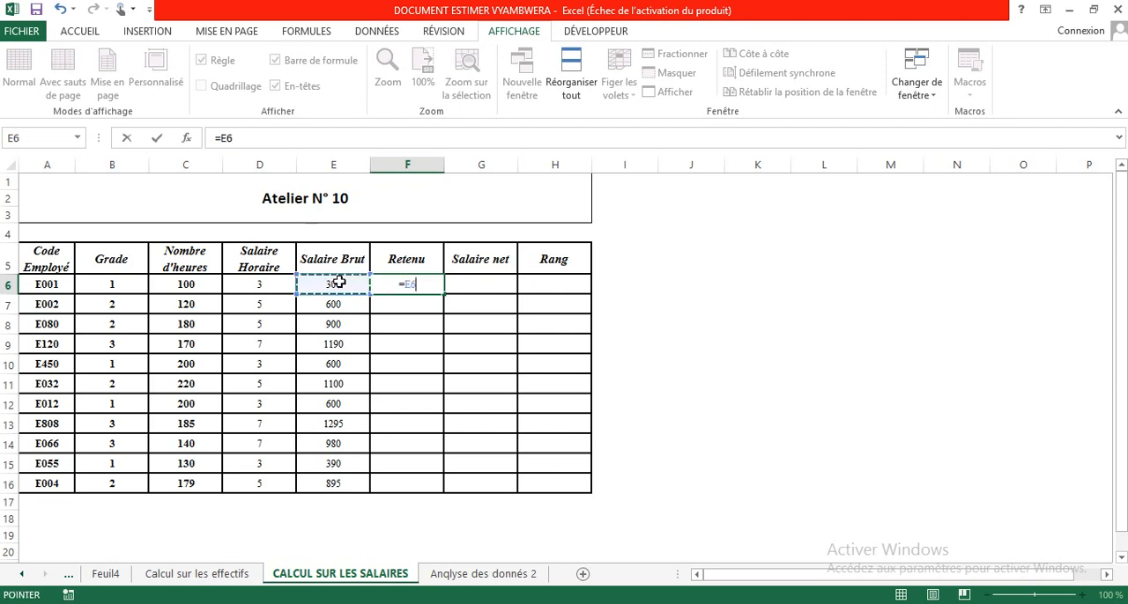
type("*")
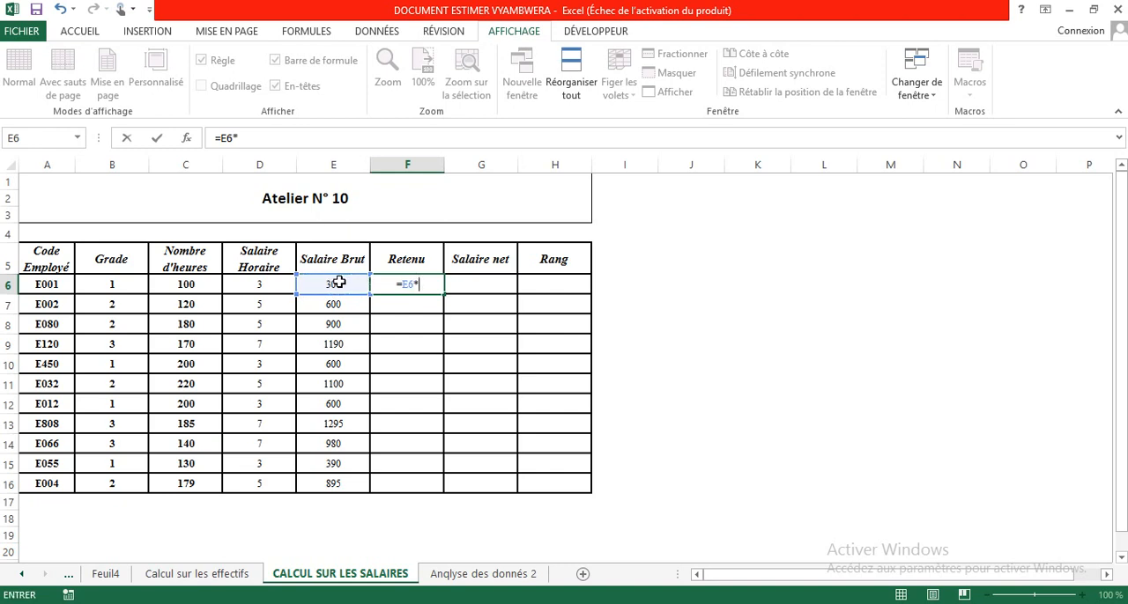
type("5ù")
key("BackSpace")
type("%")
key("Return")
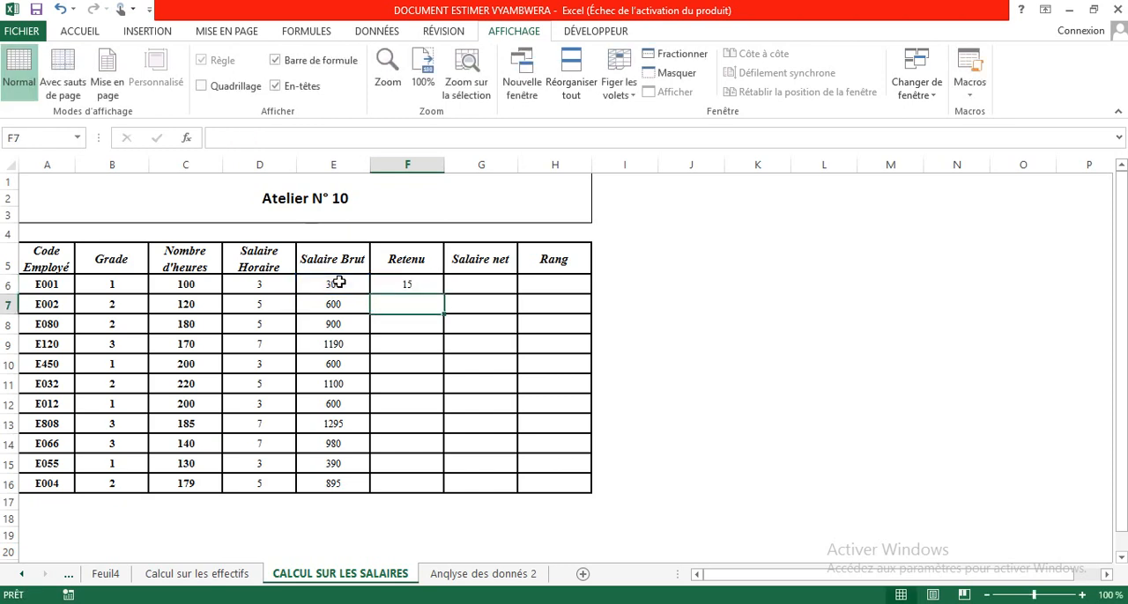
left_click(428, 280)
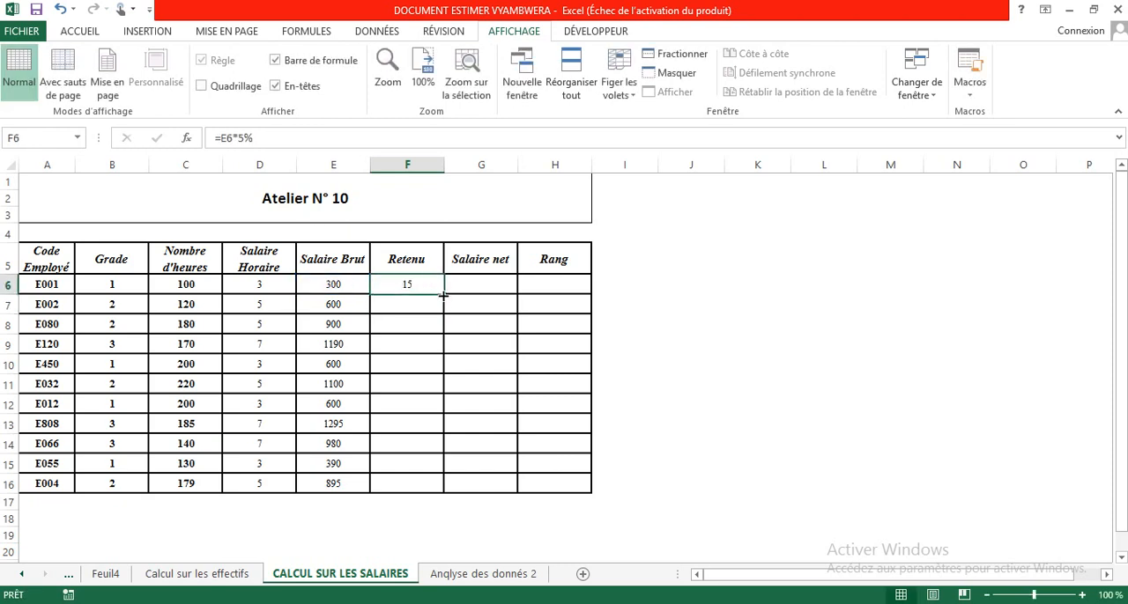
left_click_drag(444, 296, 428, 487)
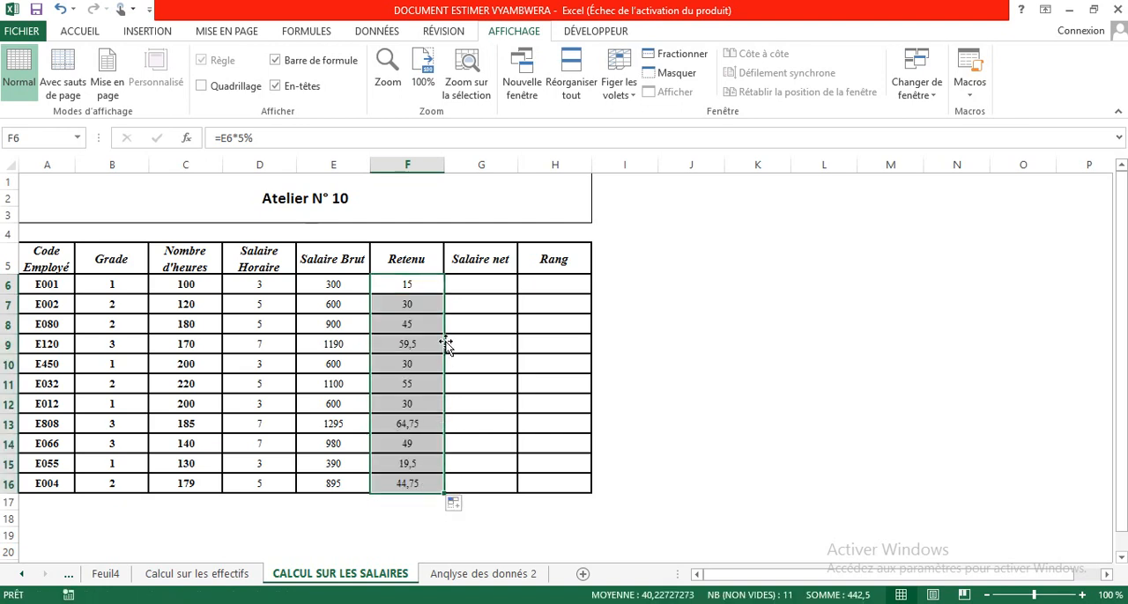
Calculate Salaire net in G6 with =E6-F6 and fill the formula down to G16.
left_click(471, 285)
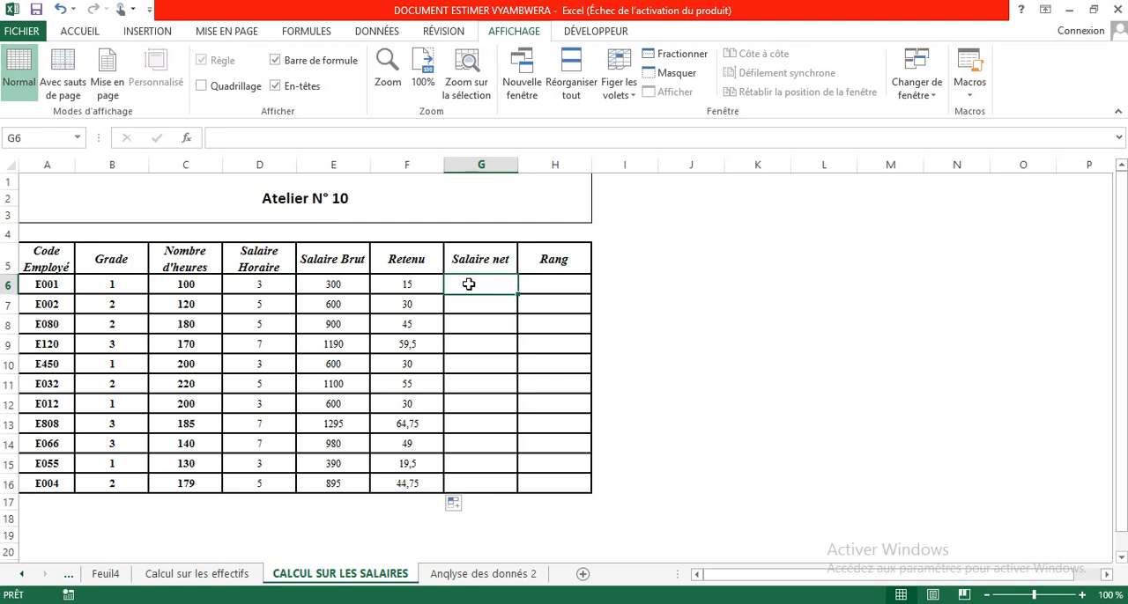
type("=")
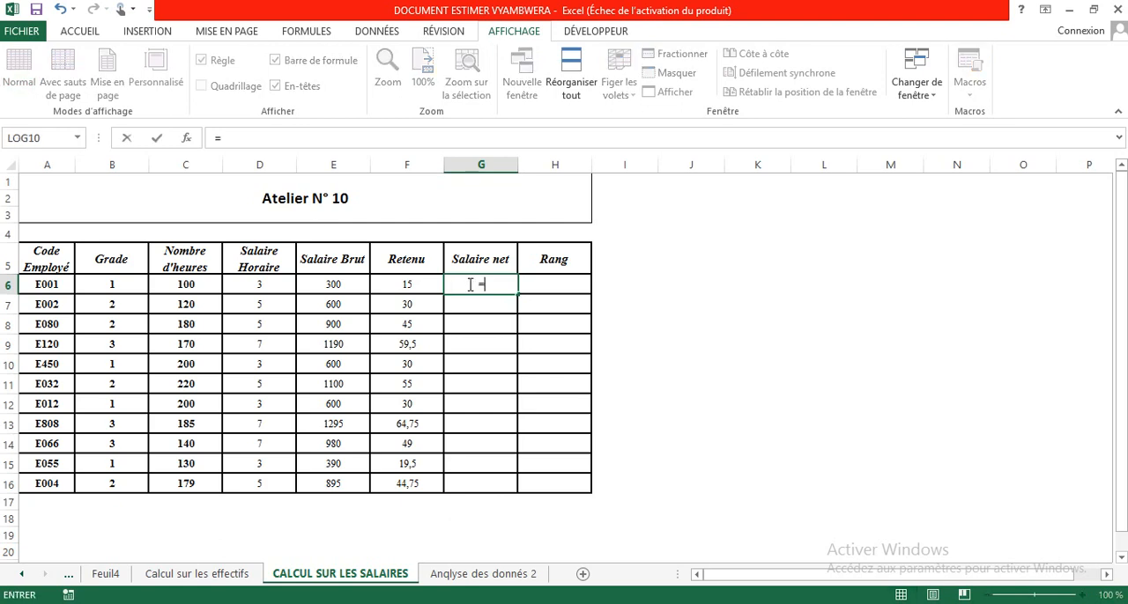
left_click(344, 280)
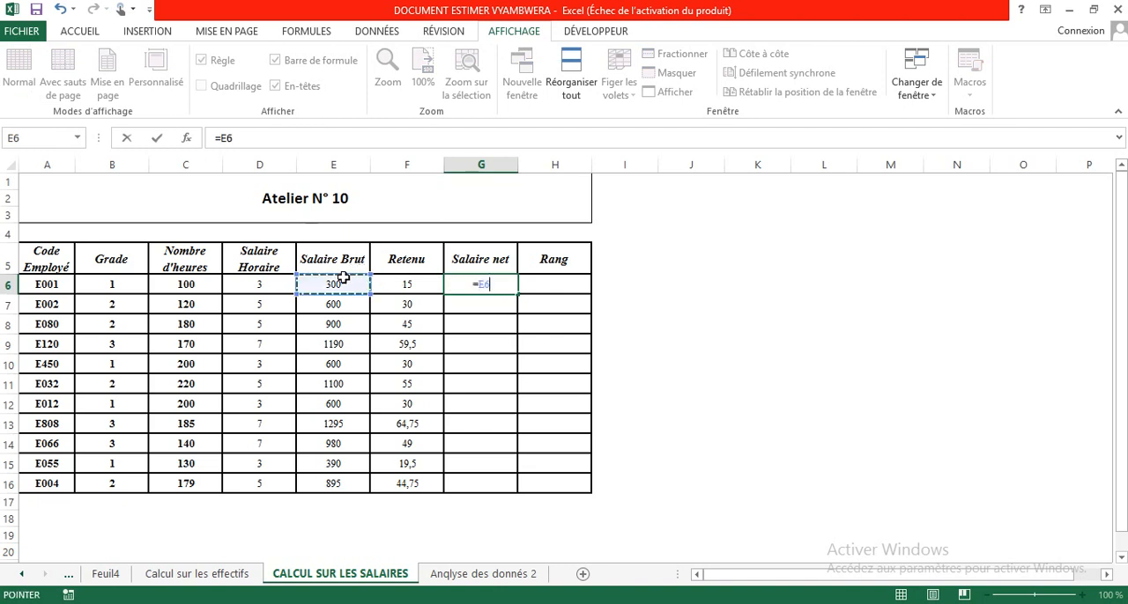
type("-")
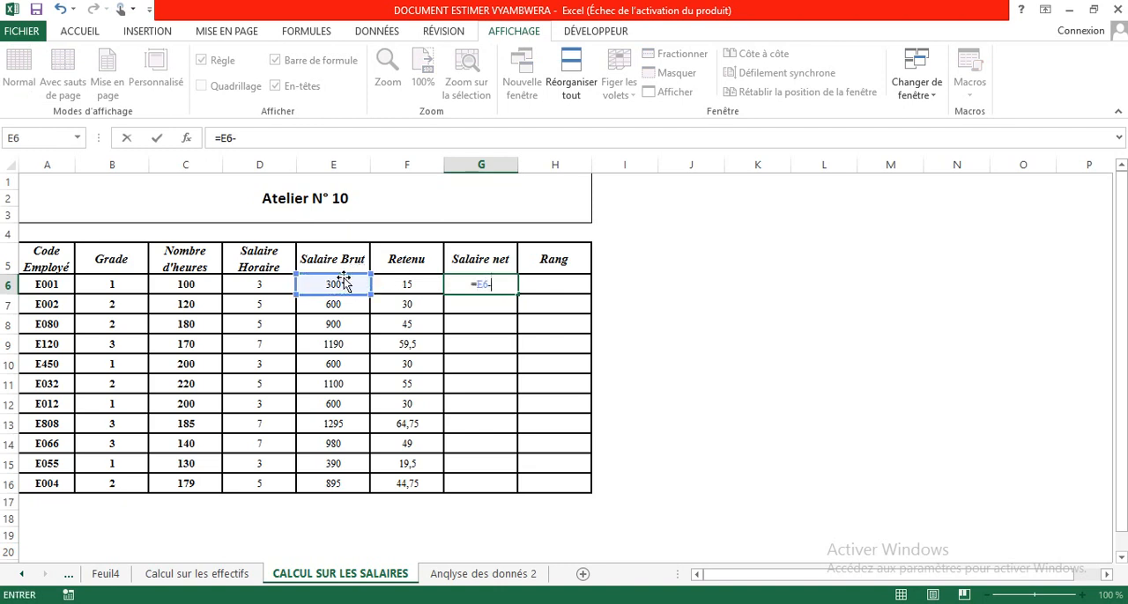
left_click(396, 284)
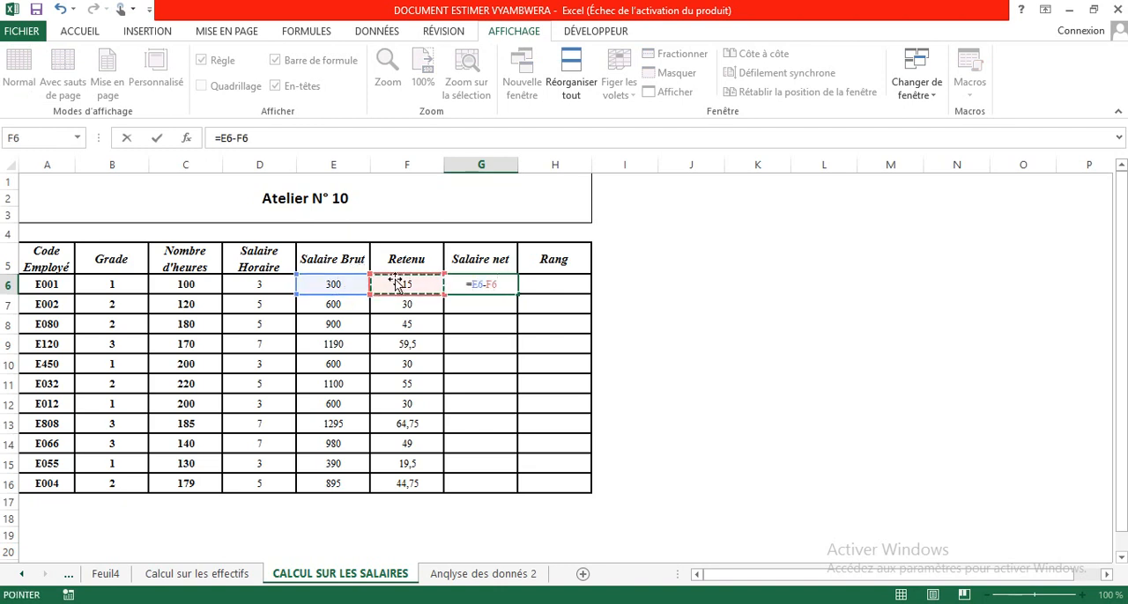
key("Return")
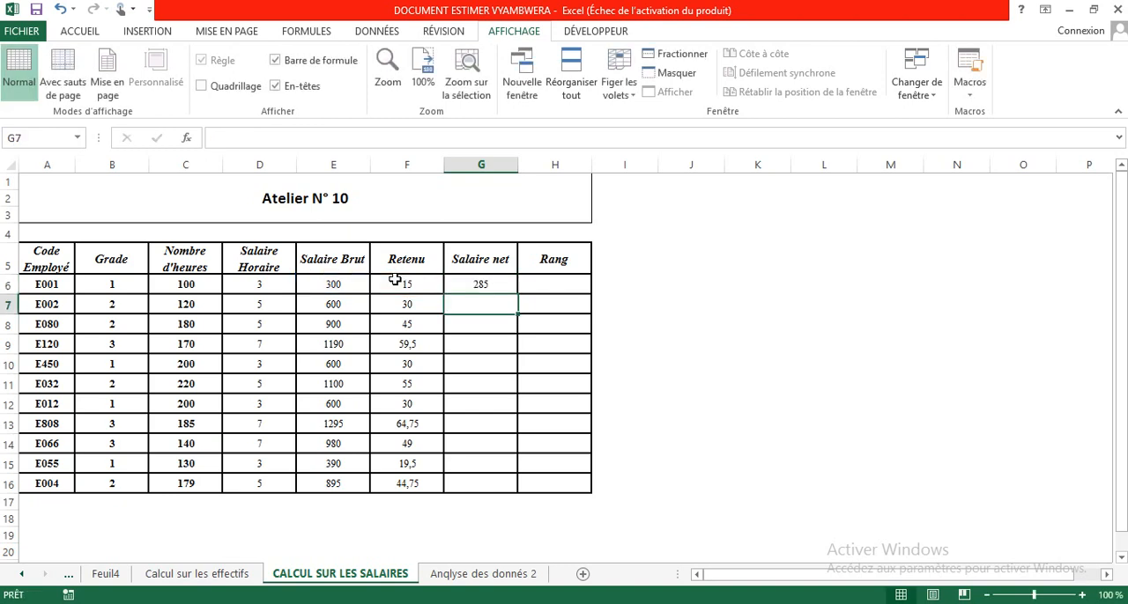
left_click(496, 284)
left_click_drag(517, 293, 510, 487)
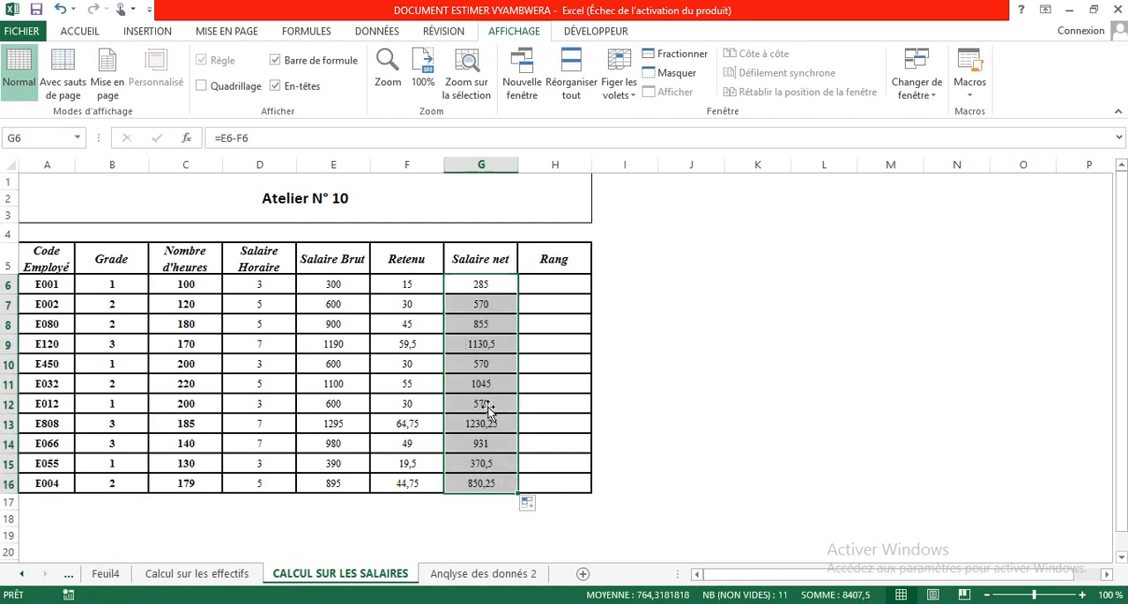
Start a RANG formula in the Rang cell H6 with G6 as the number to rank.
left_click(542, 280)
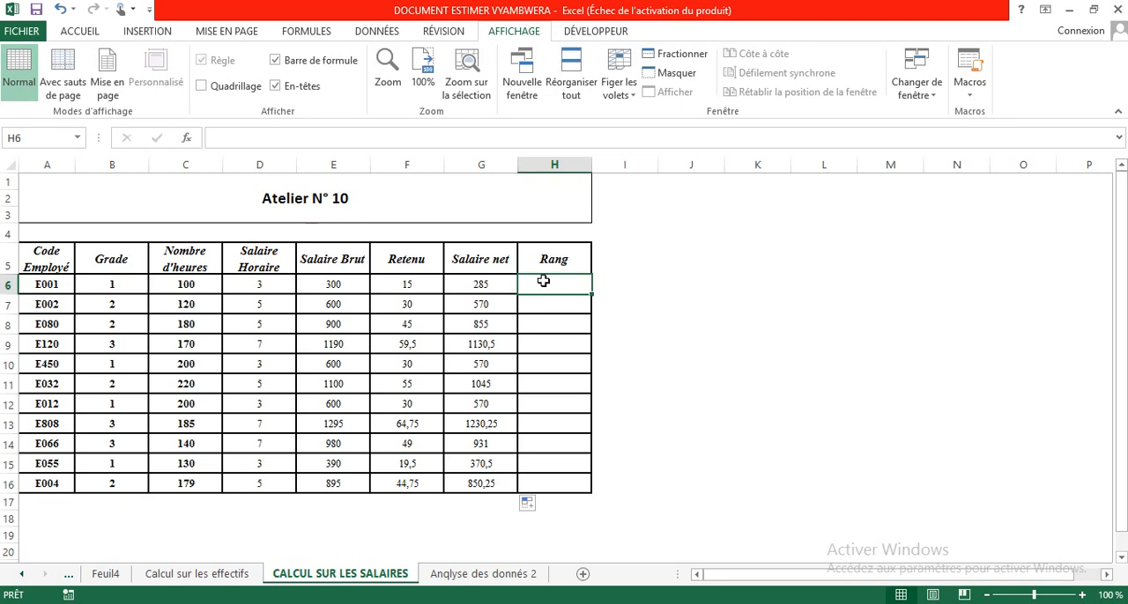
type("=")
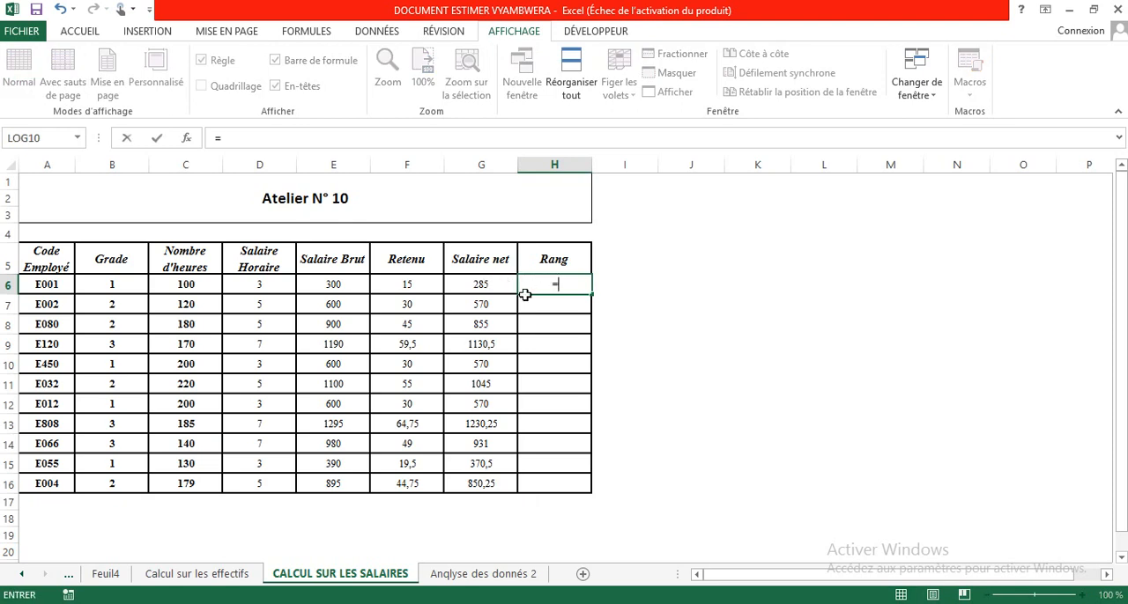
type("RA")
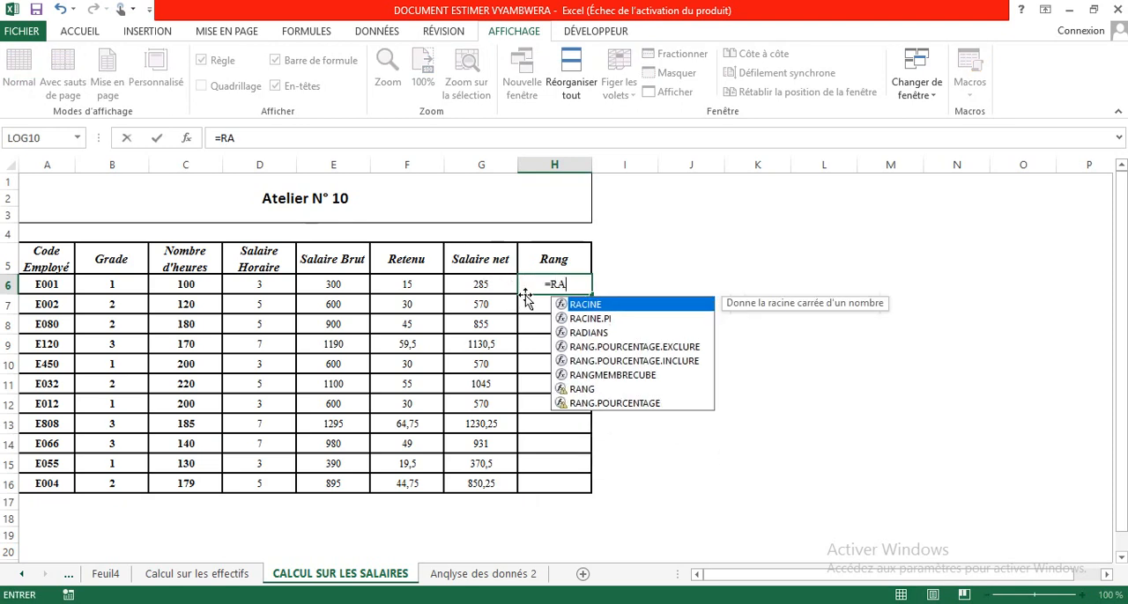
left_click(593, 390)
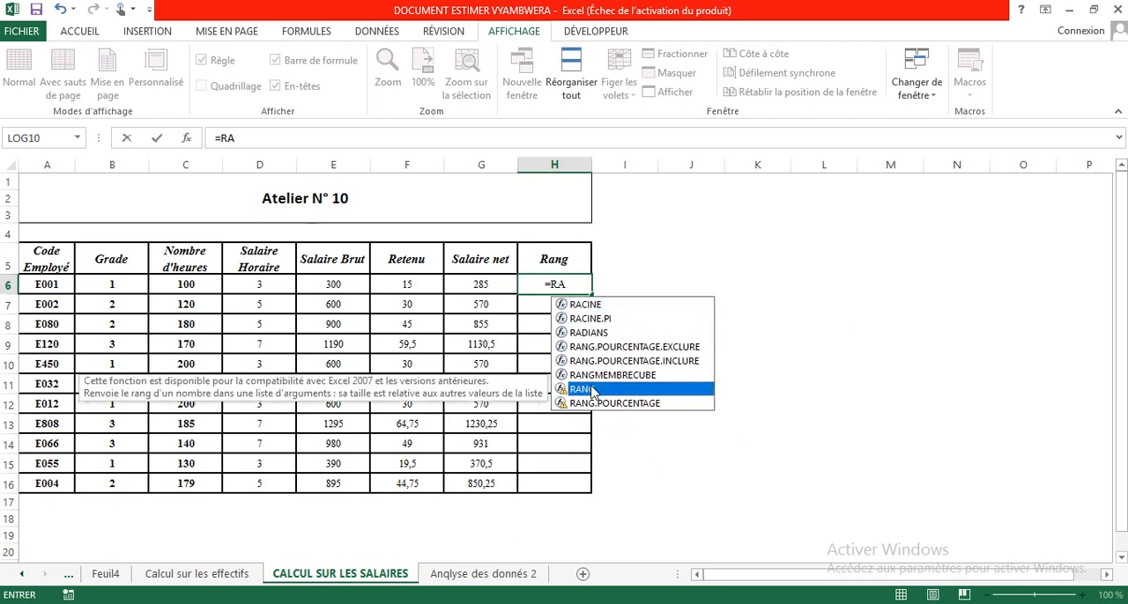
double_click(593, 391)
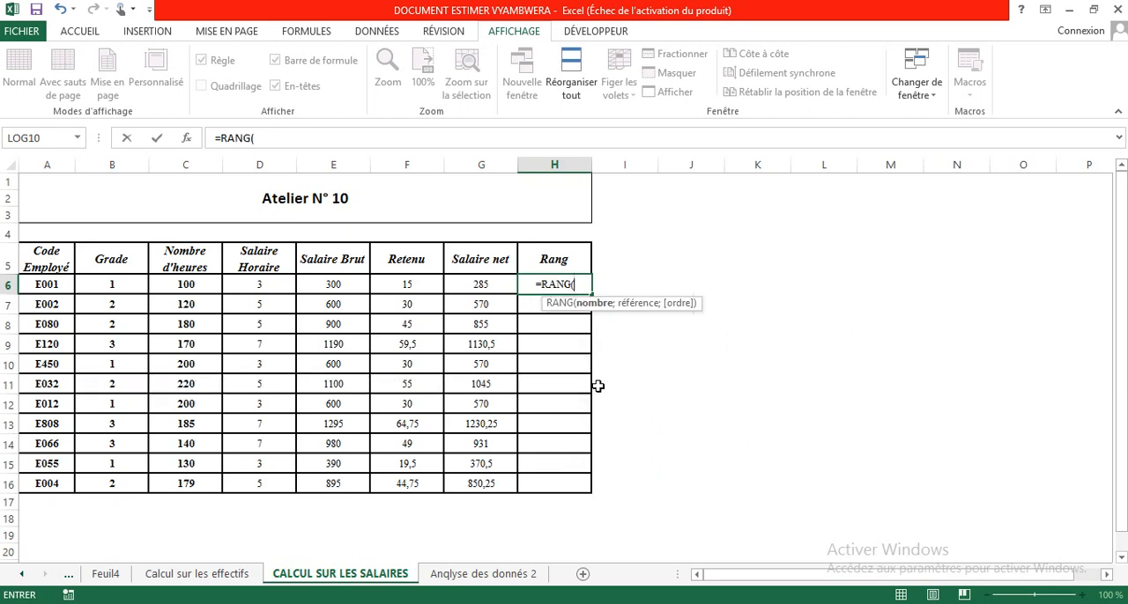
left_click(497, 284)
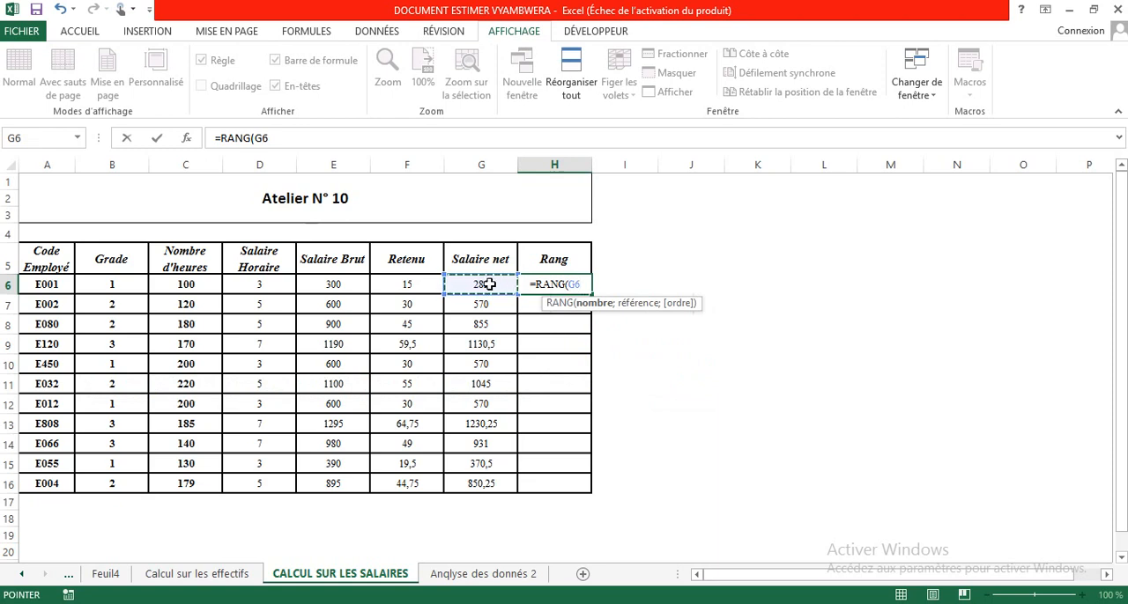
Complete the RANG arguments in H6 with the reference range G6:G16 and descending order 0.
type(";")
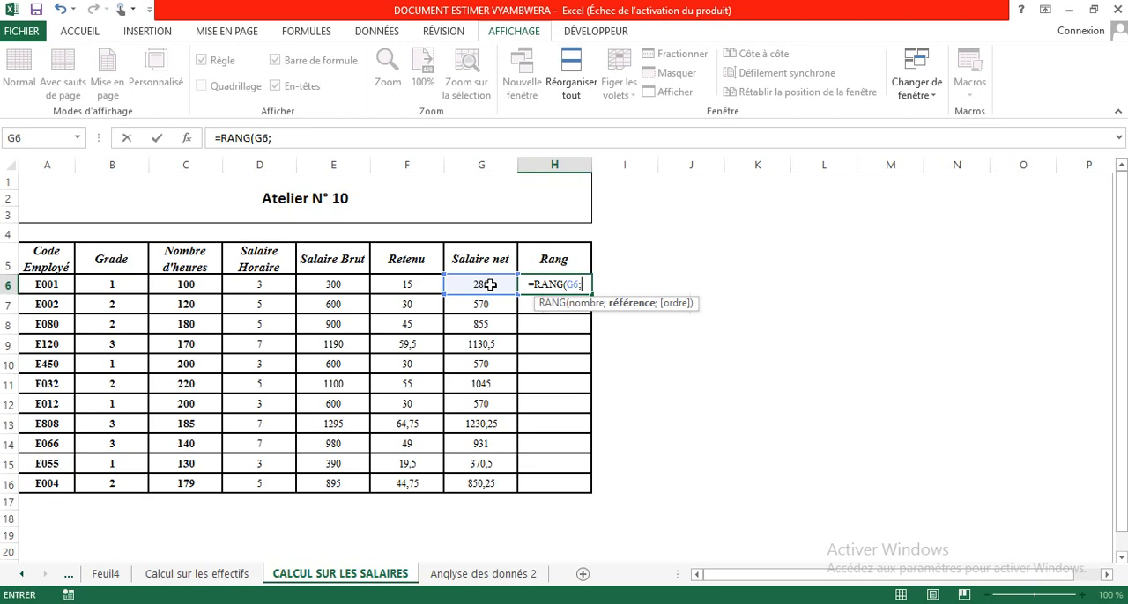
left_click_drag(490, 285, 488, 484)
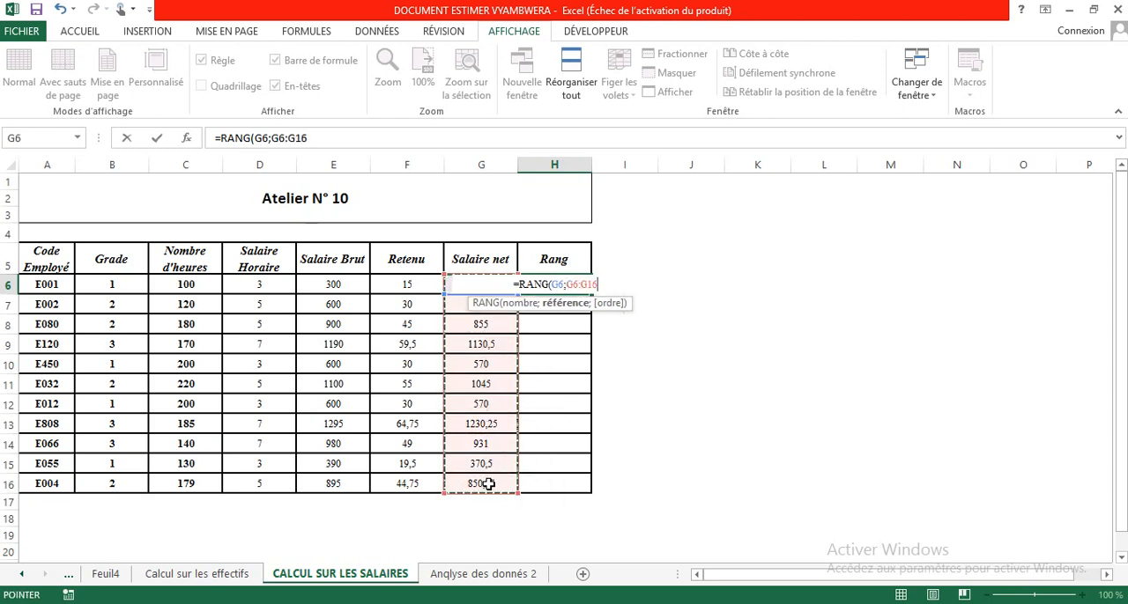
type(";")
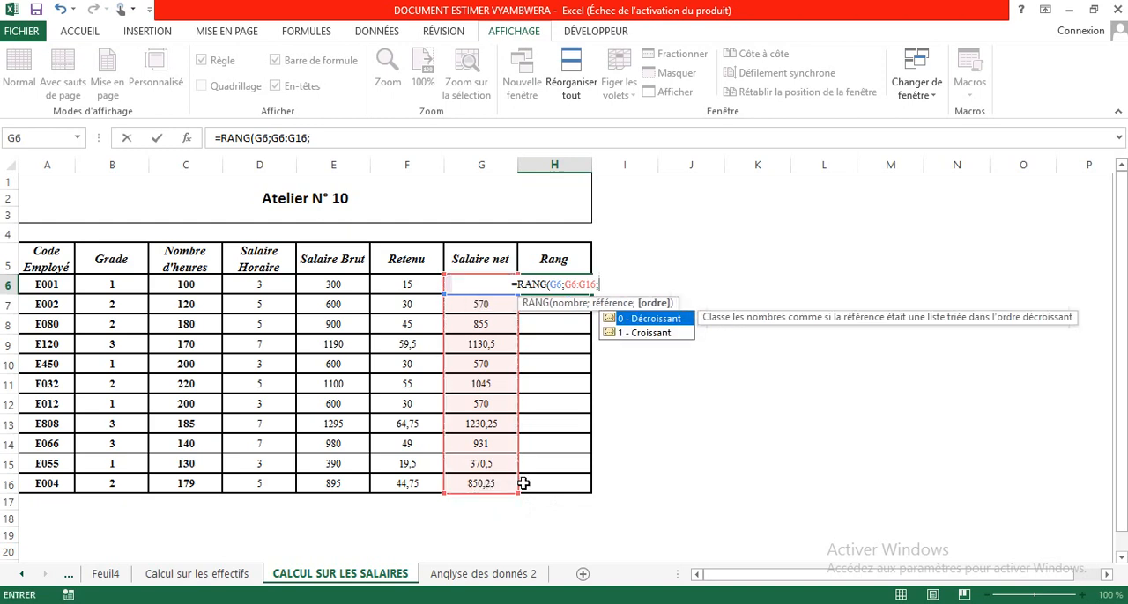
type("à")
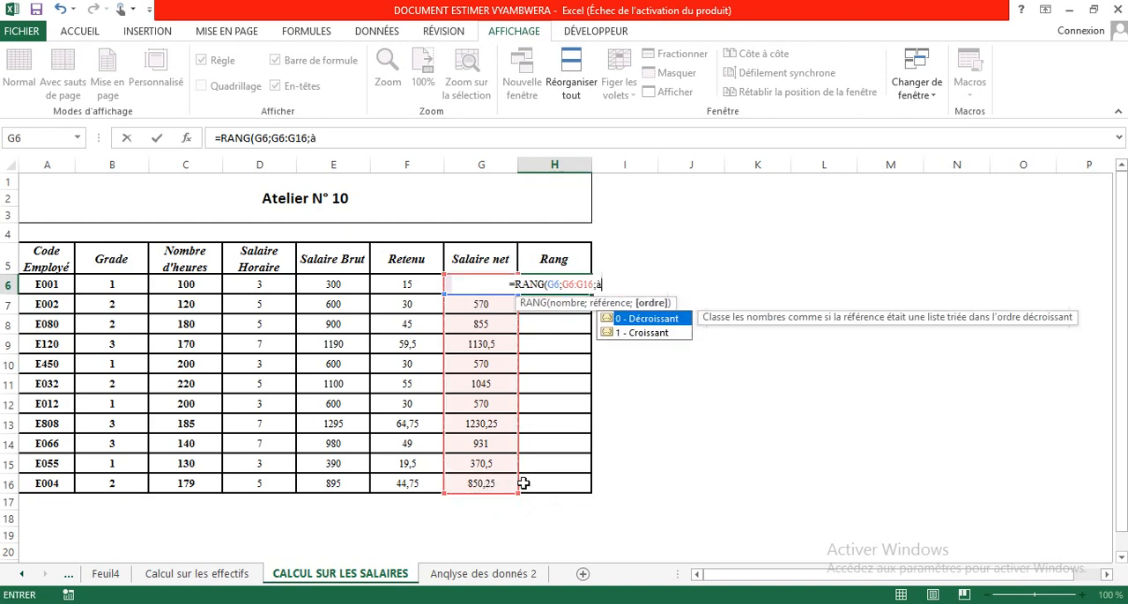
key("BackSpace")
type("0")
type(")")
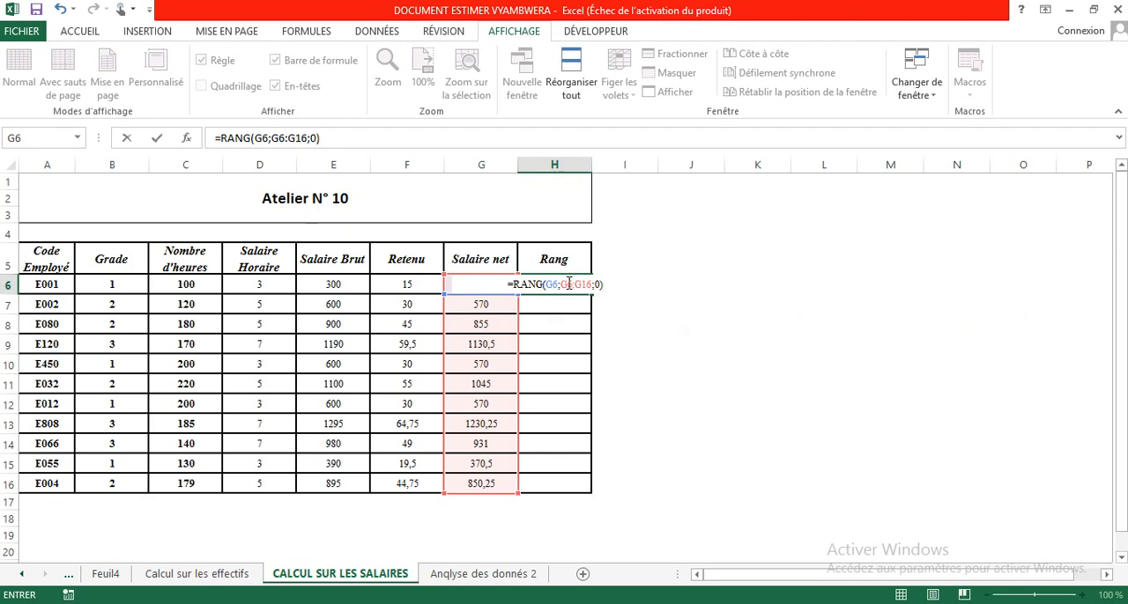
Make the reference range in the H6 formula absolute as $G$6:$G$16 and enter the formula.
left_click(568, 283)
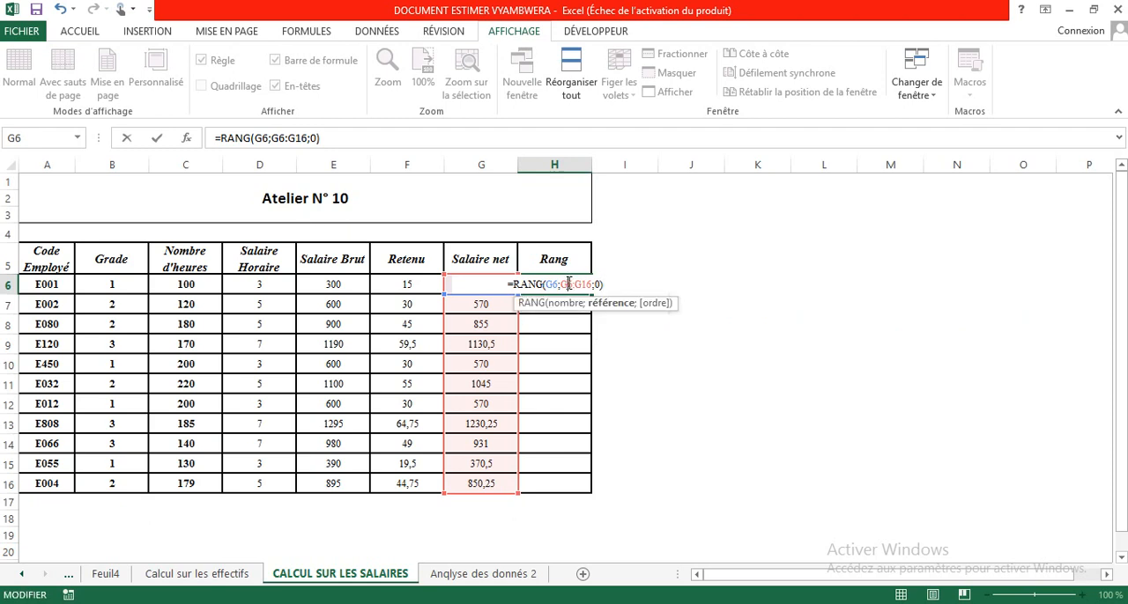
key("F4")
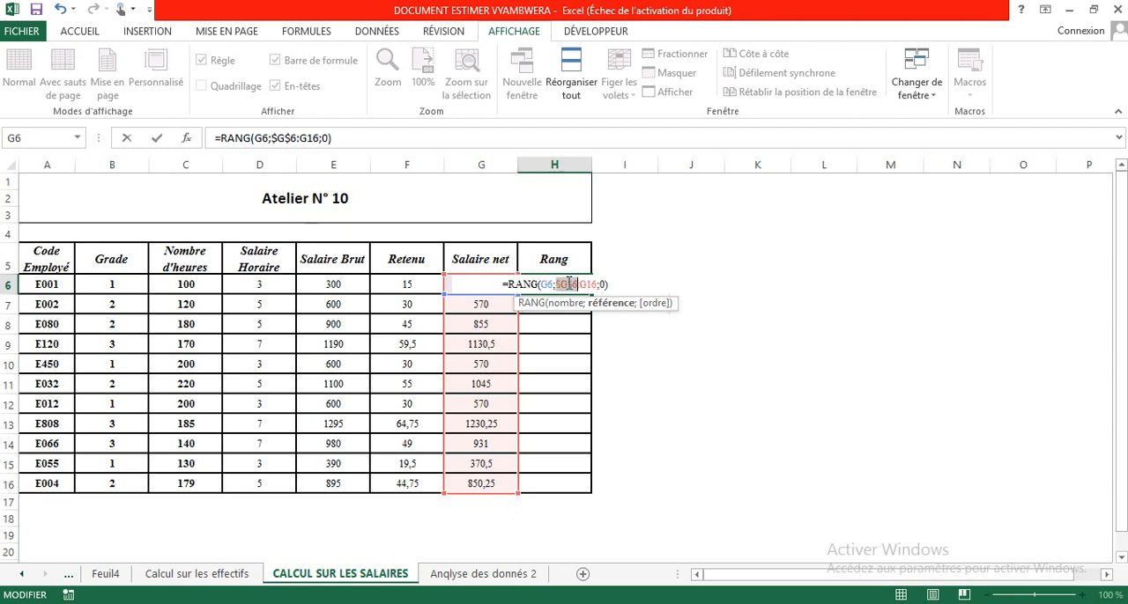
left_click(587, 284)
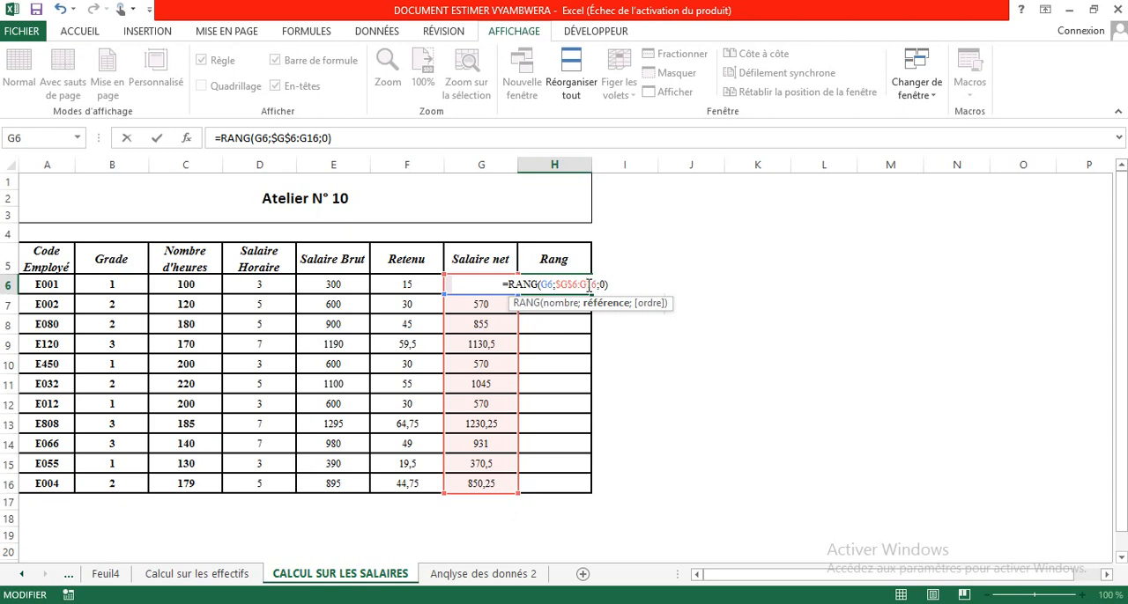
key("F4")
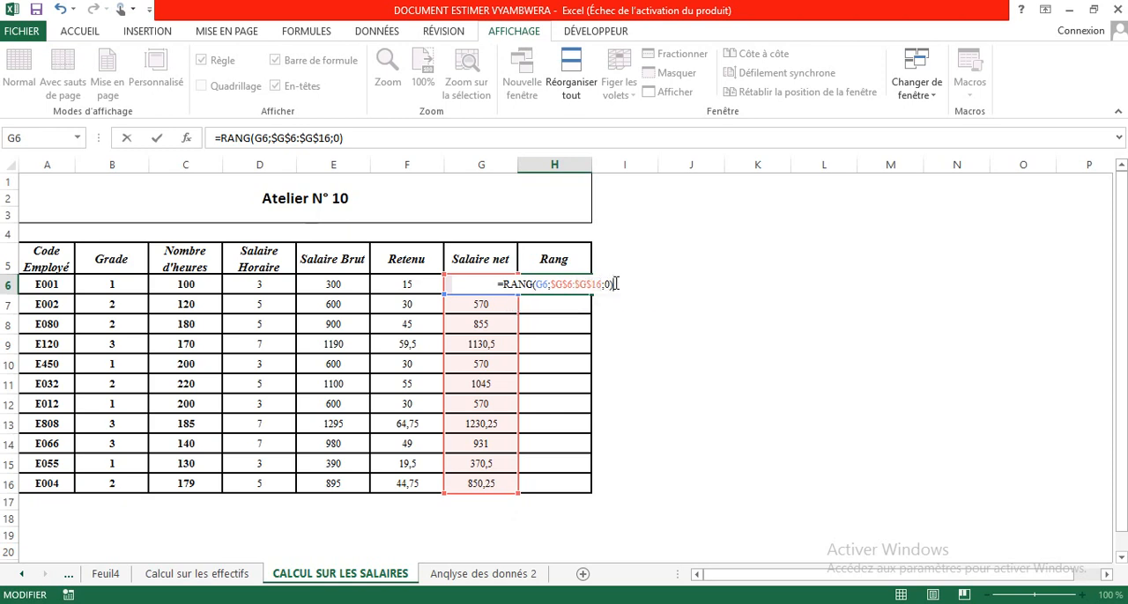
left_click(610, 284)
left_click(612, 285)
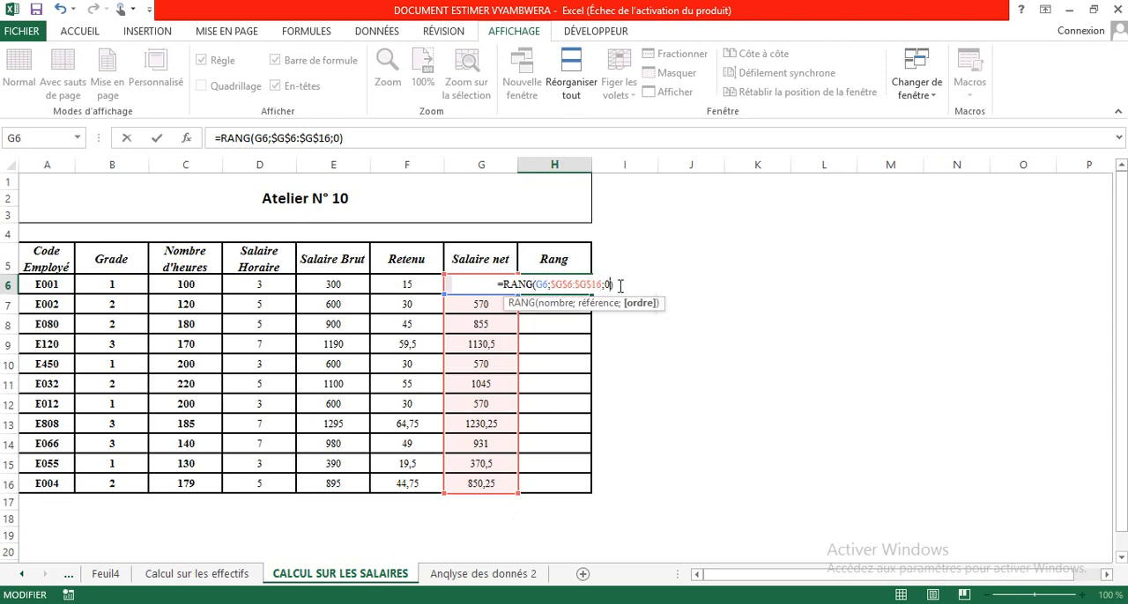
left_click(621, 286)
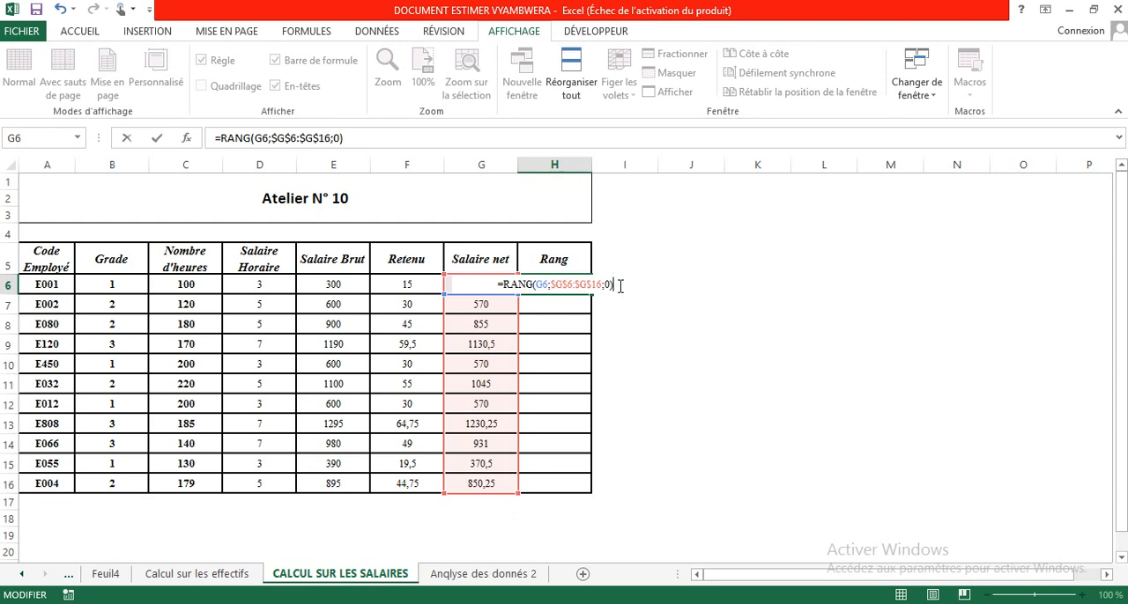
key("Return")
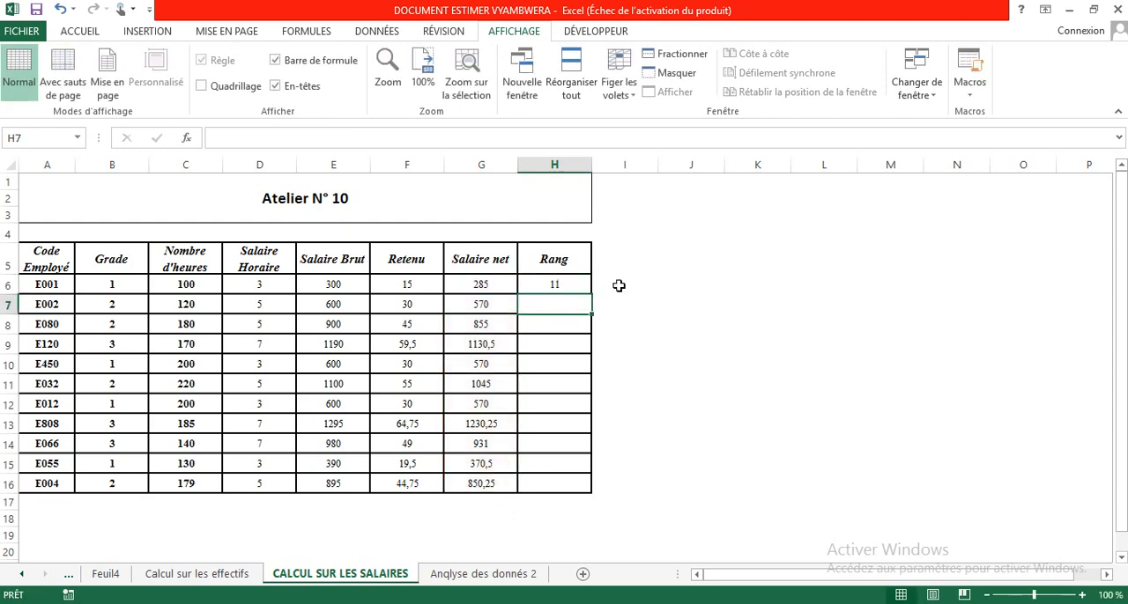
Fill the Rang formula from H6 down to H16, ending with H6 selected.
left_click(557, 284)
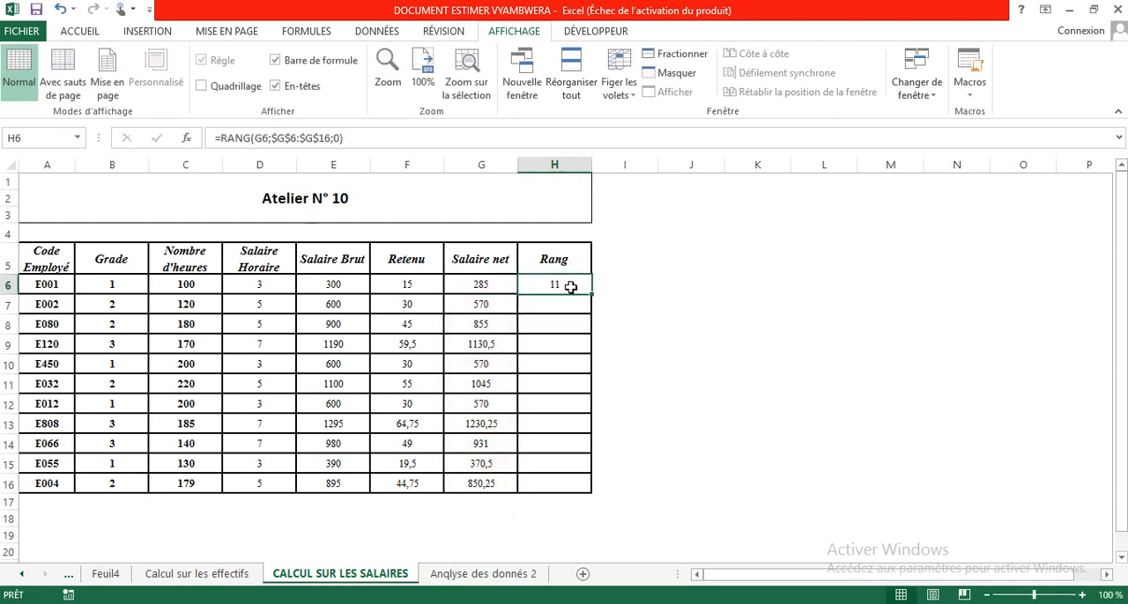
left_click_drag(589, 293, 585, 496)
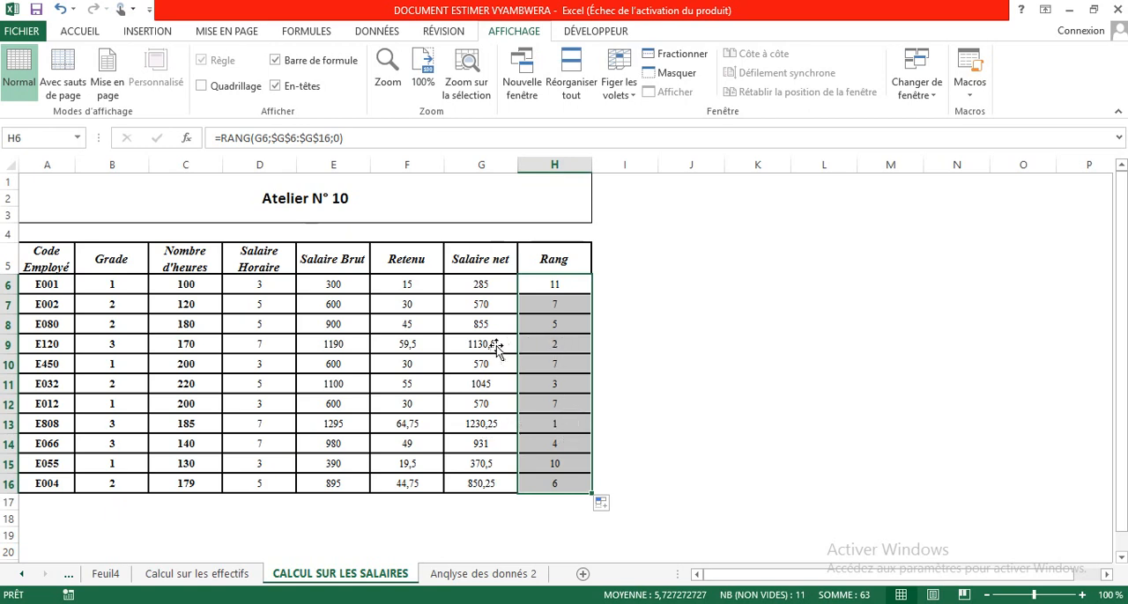
left_click(561, 366)
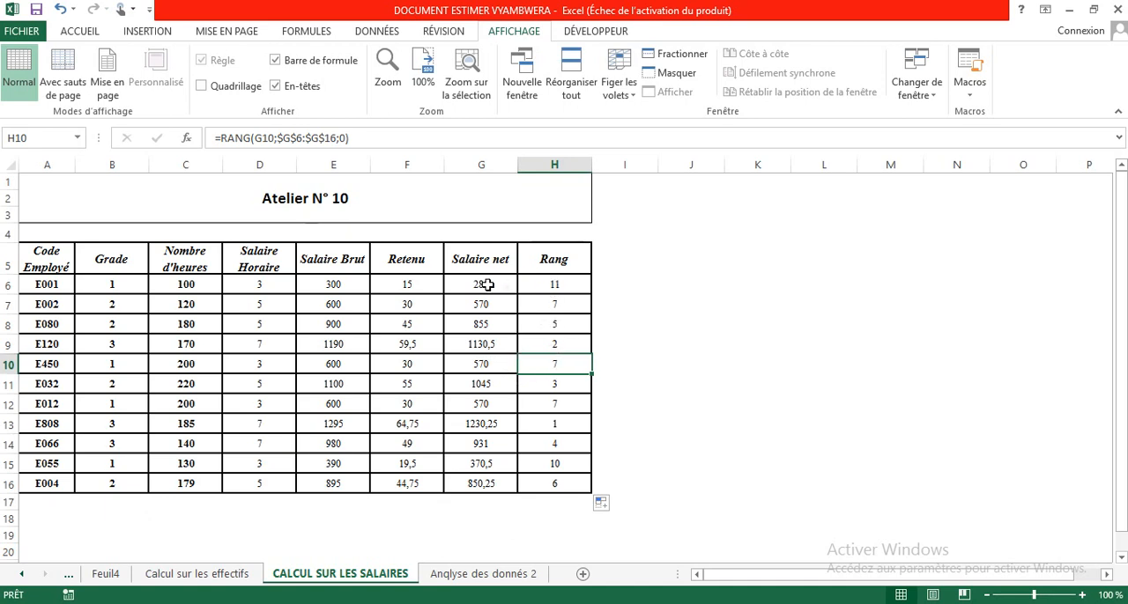
left_click(566, 281)
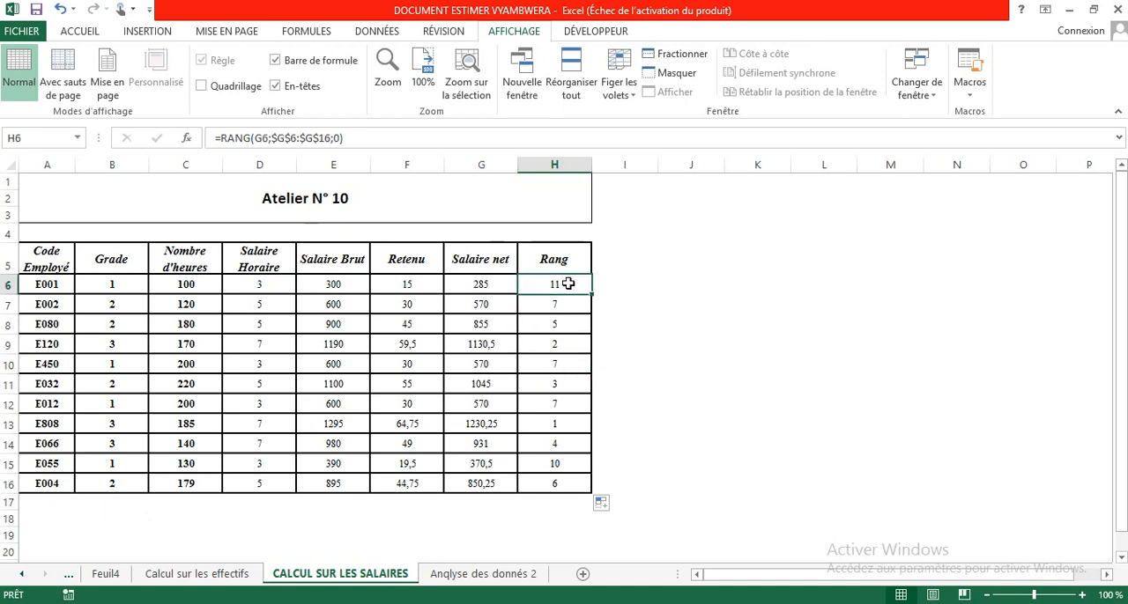